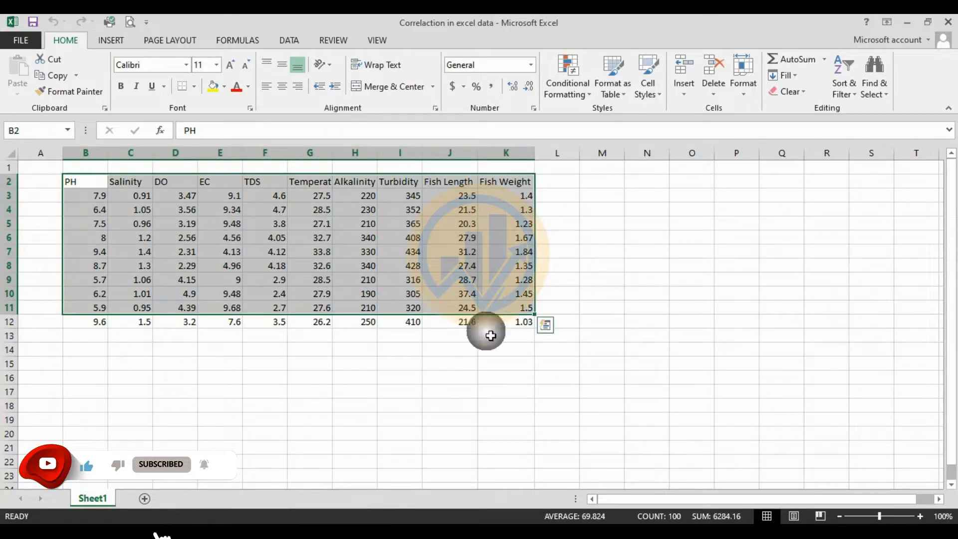
Examine the water parameter columns from PH to Turbidity and the Fish Length and Fish Weight columns in the dataset
{"action": "left_click", "coordinate": [444, 376]}
{"action": "left_click", "coordinate": [92, 187]}
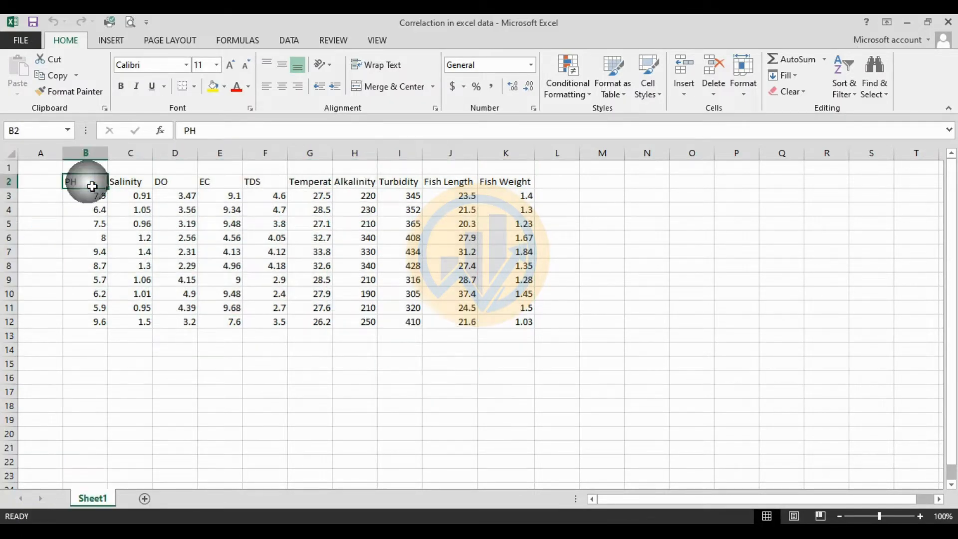
{"action": "left_click", "coordinate": [127, 186]}
{"action": "left_click", "coordinate": [169, 190]}
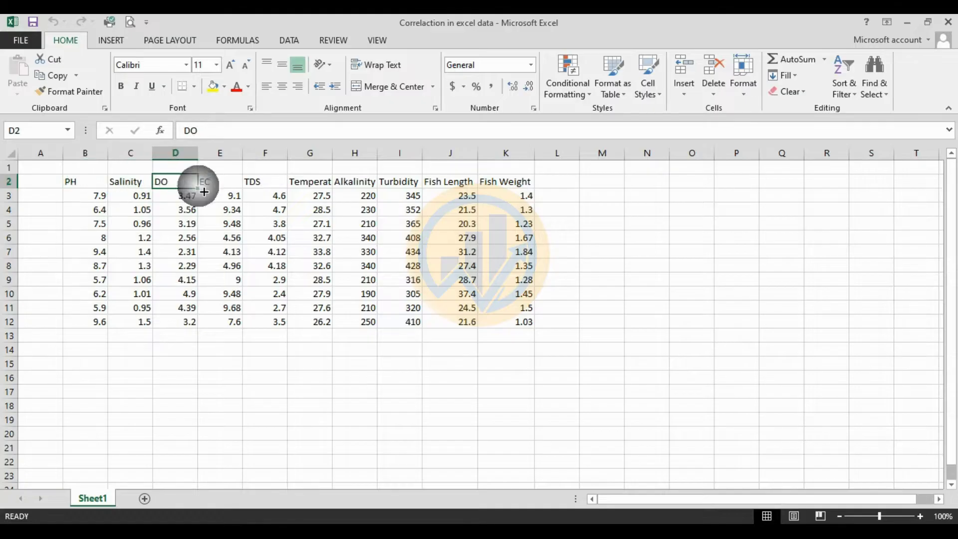
{"action": "left_click", "coordinate": [215, 188]}
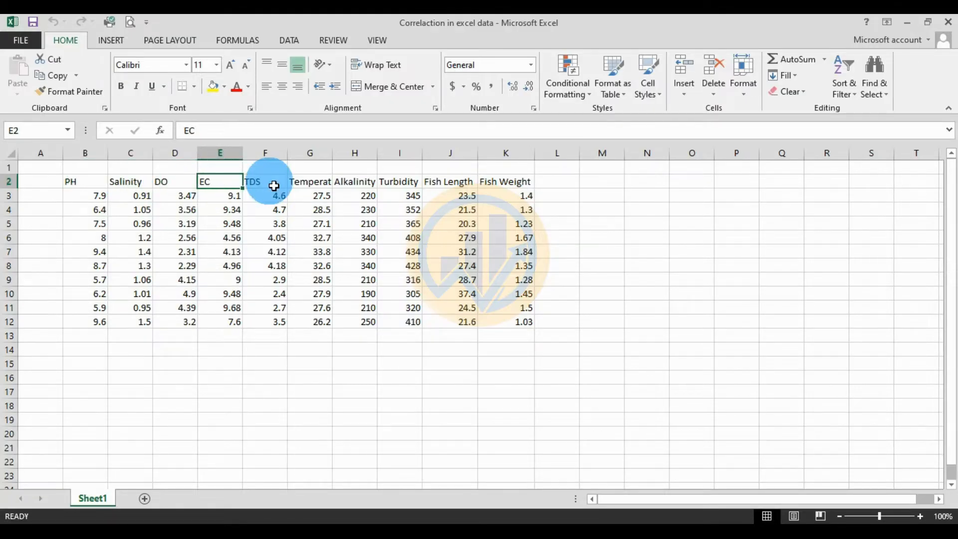
{"action": "left_click", "coordinate": [274, 186]}
{"action": "left_click", "coordinate": [322, 184]}
{"action": "left_click", "coordinate": [364, 184]}
{"action": "left_click", "coordinate": [406, 183]}
{"action": "left_click_drag", "start_coordinate": [71, 182], "coordinate": [400, 325]}
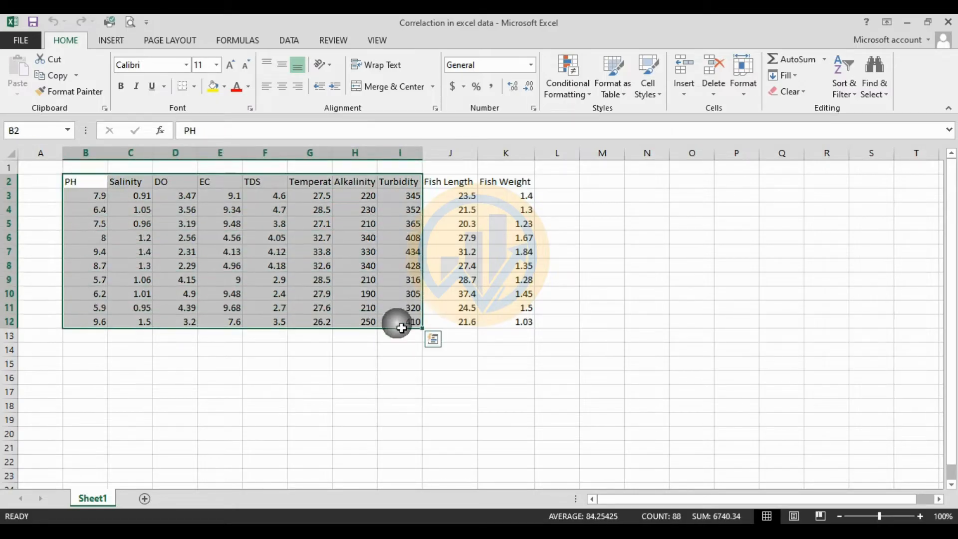
{"action": "left_click_drag", "start_coordinate": [439, 182], "coordinate": [521, 322]}
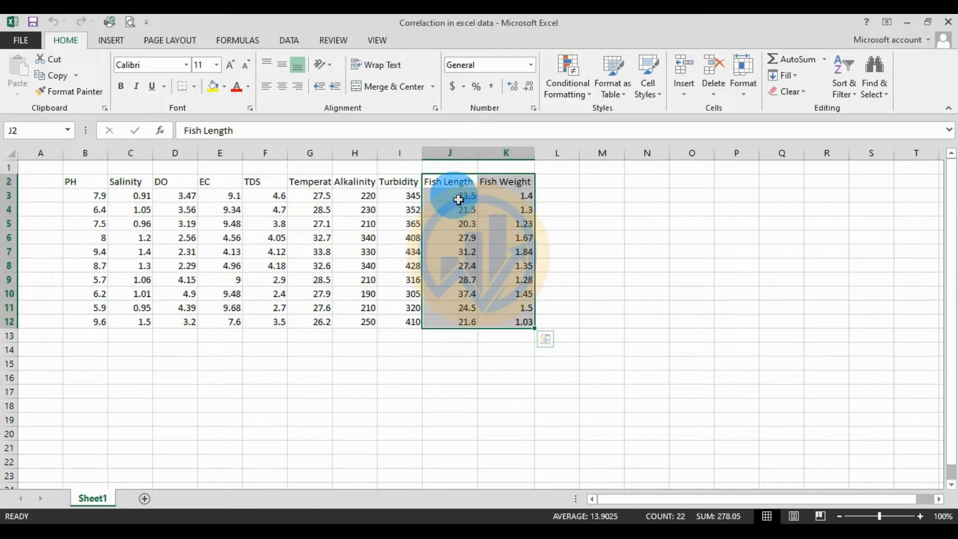
{"action": "left_click", "coordinate": [599, 238]}
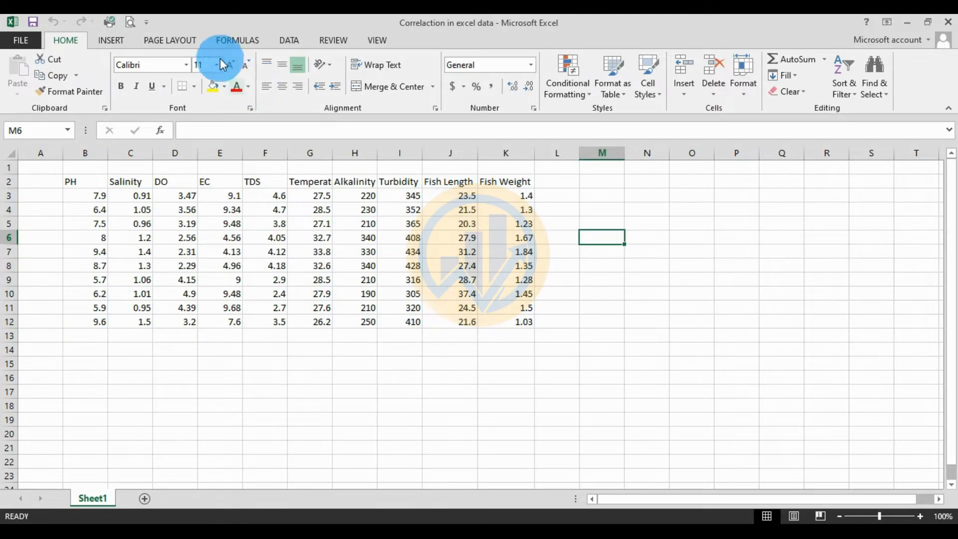
Open the add-ins page of the program options and select the inactive Analysis ToolPak
{"action": "left_click", "coordinate": [286, 40]}
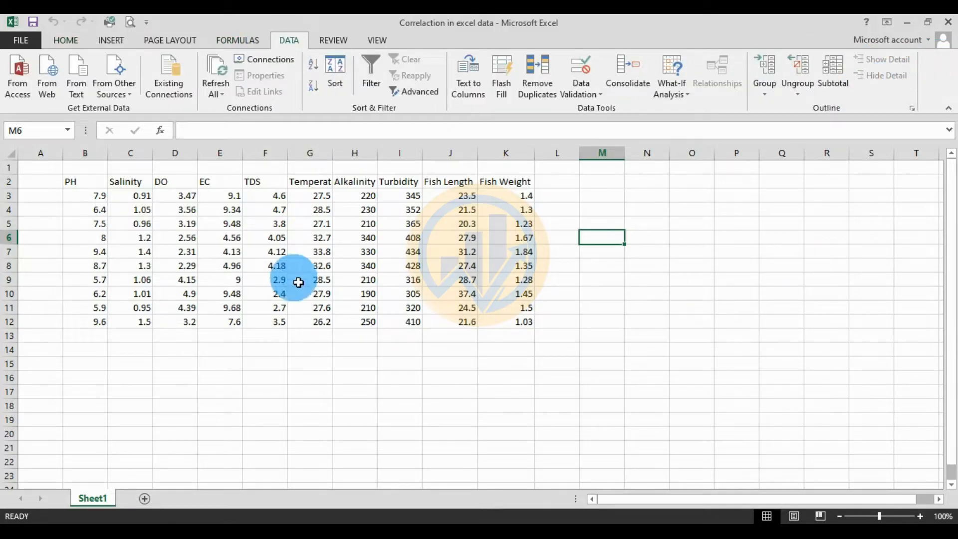
{"action": "left_click", "coordinate": [17, 38]}
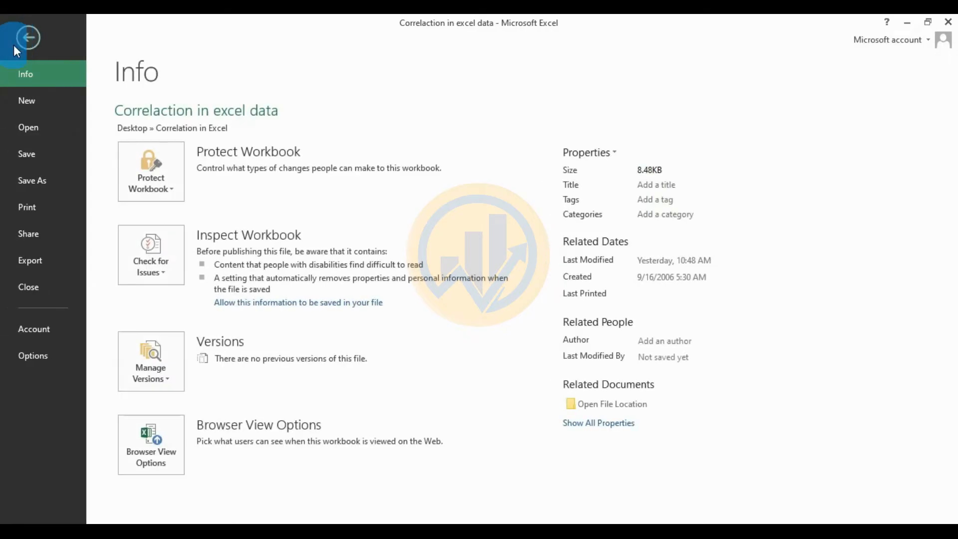
{"action": "left_click", "coordinate": [21, 356]}
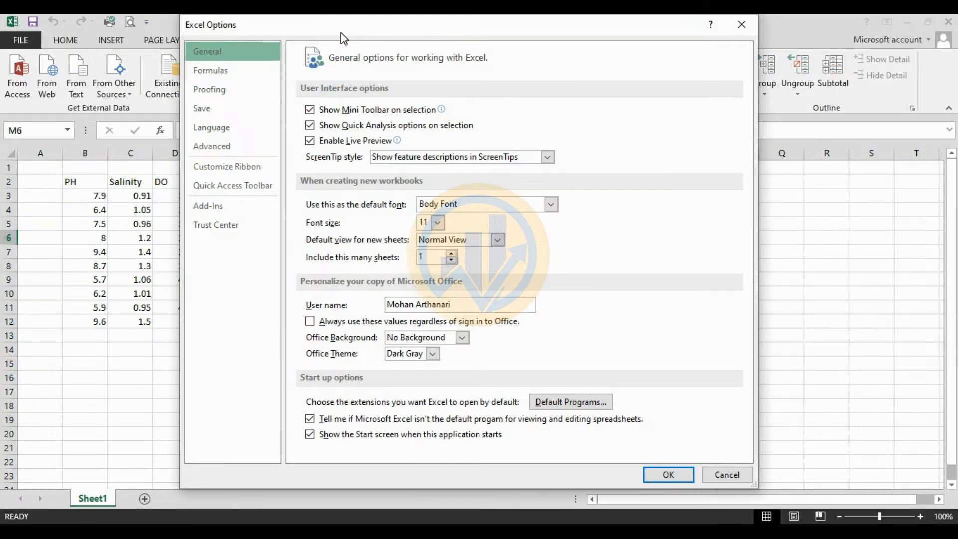
{"action": "left_click_drag", "start_coordinate": [340, 37], "coordinate": [304, 37]}
{"action": "left_click", "coordinate": [191, 210]}
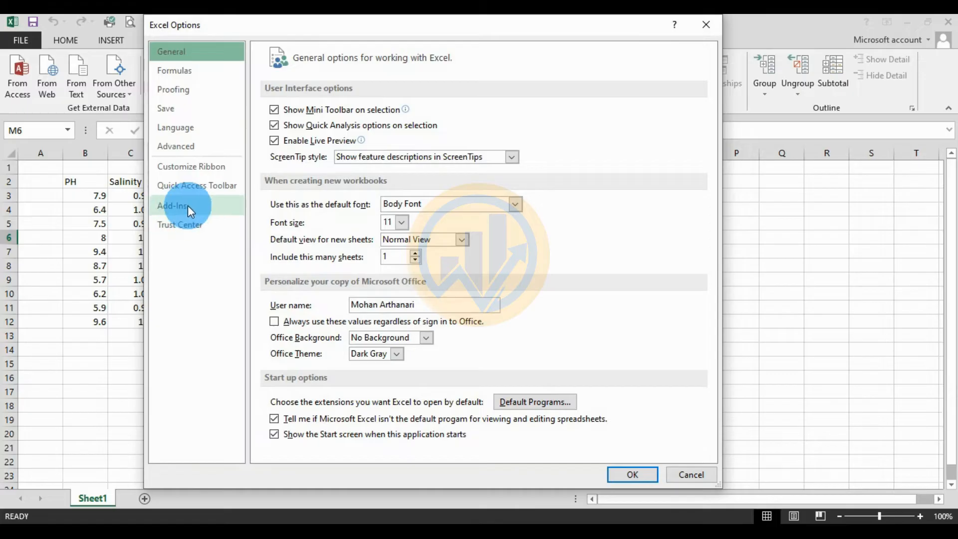
{"action": "left_click", "coordinate": [288, 178]}
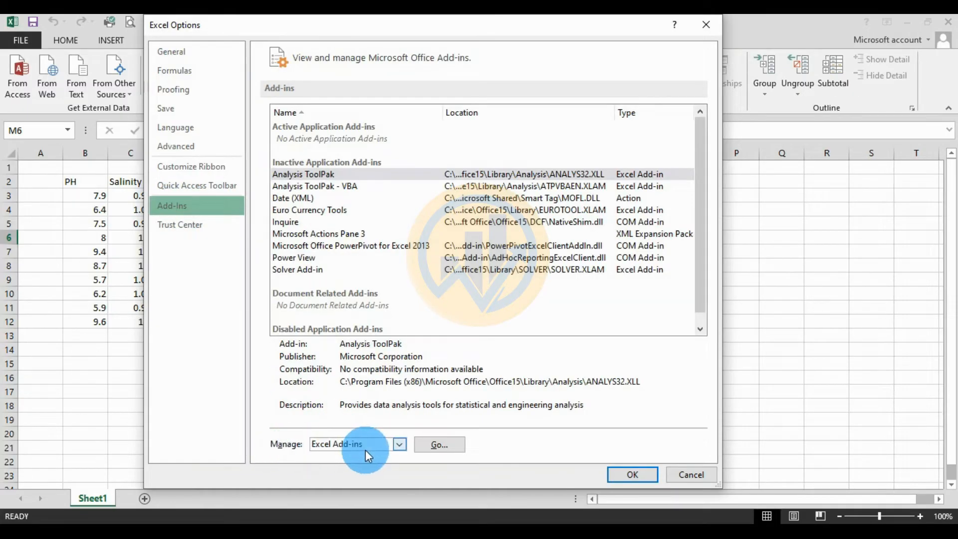
Enable the Analysis ToolPak through the management dialog for Excel Add-ins
{"action": "left_click", "coordinate": [399, 444]}
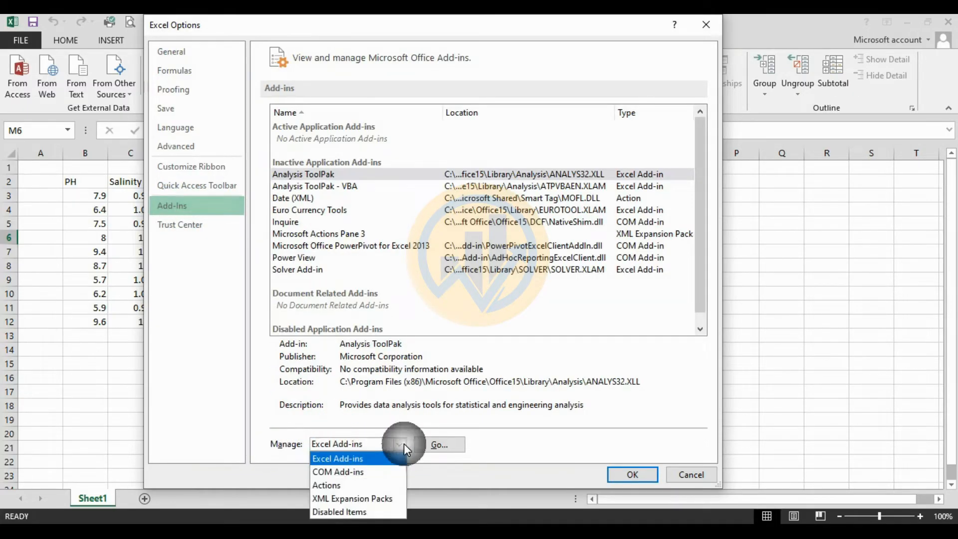
{"action": "left_click", "coordinate": [337, 460]}
{"action": "left_click", "coordinate": [437, 445]}
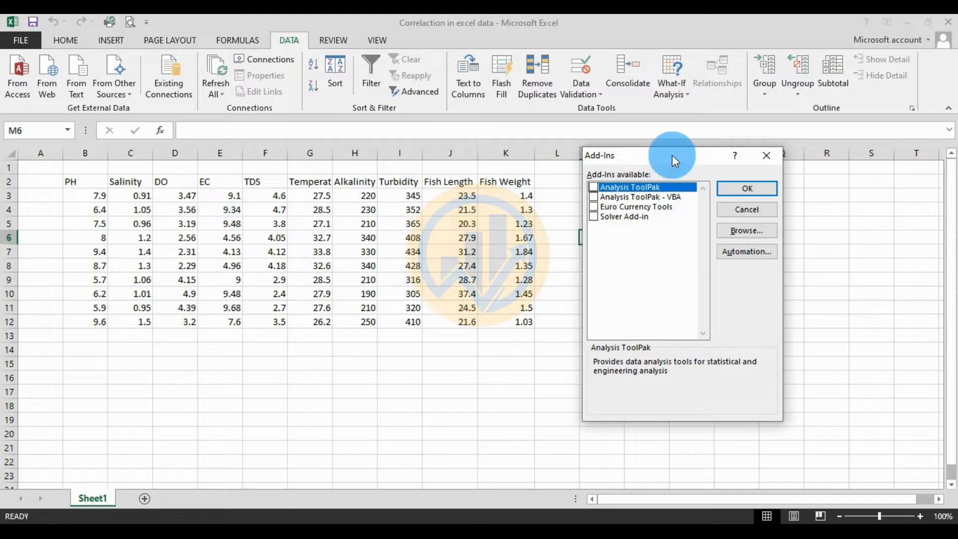
{"action": "left_click_drag", "start_coordinate": [672, 154], "coordinate": [648, 133]}
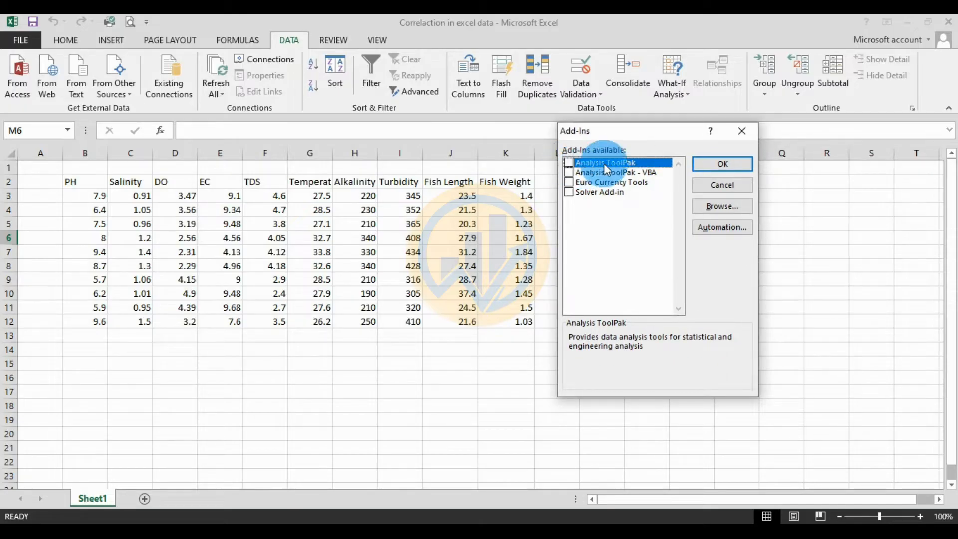
{"action": "left_click", "coordinate": [569, 163]}
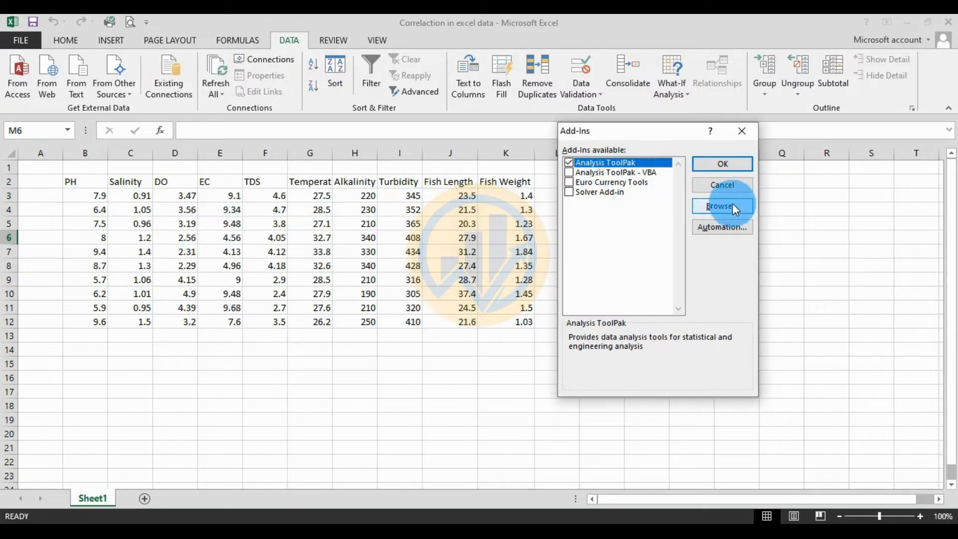
{"action": "left_click", "coordinate": [719, 172]}
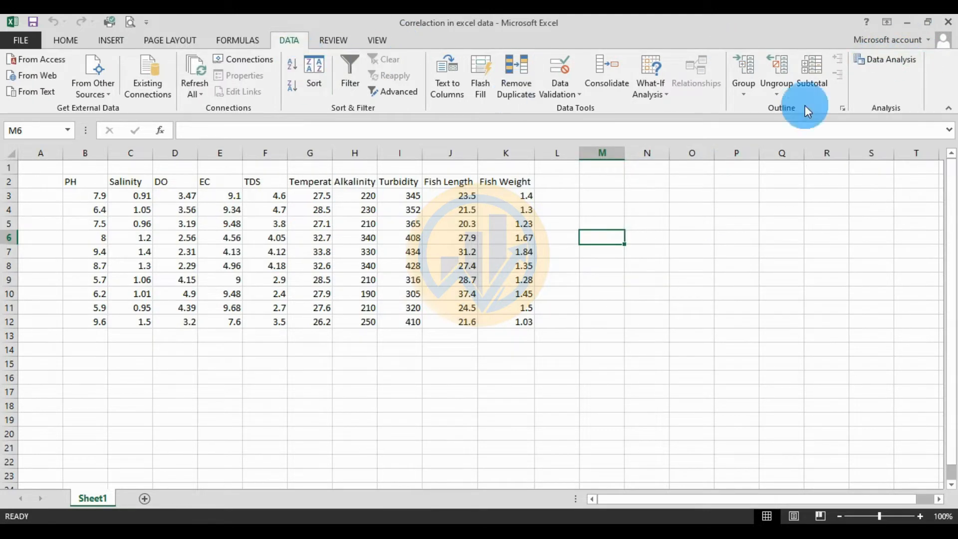
Start a Correlation data analysis with the whole table B2:K12, including its headers, as the input range
{"action": "left_click", "coordinate": [887, 64]}
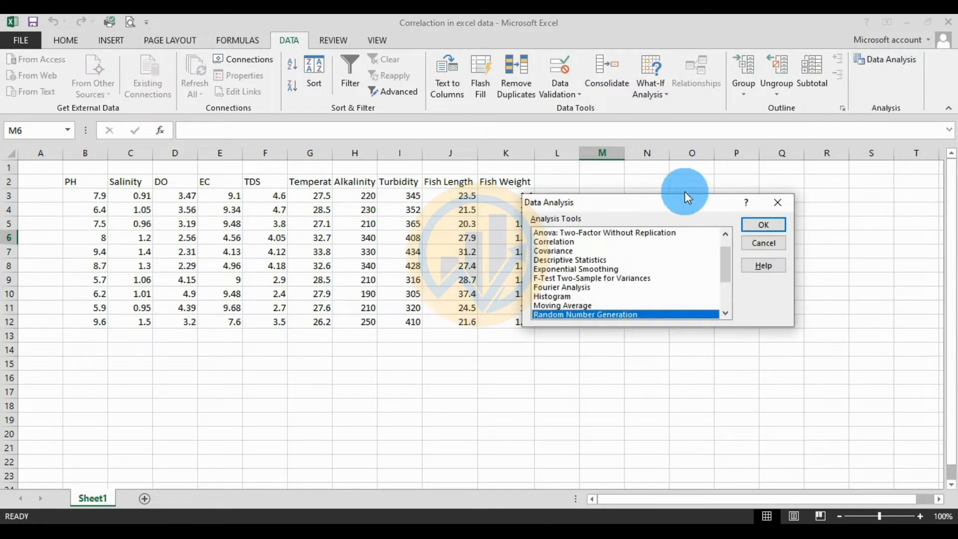
{"action": "left_click_drag", "start_coordinate": [653, 201], "coordinate": [755, 198]}
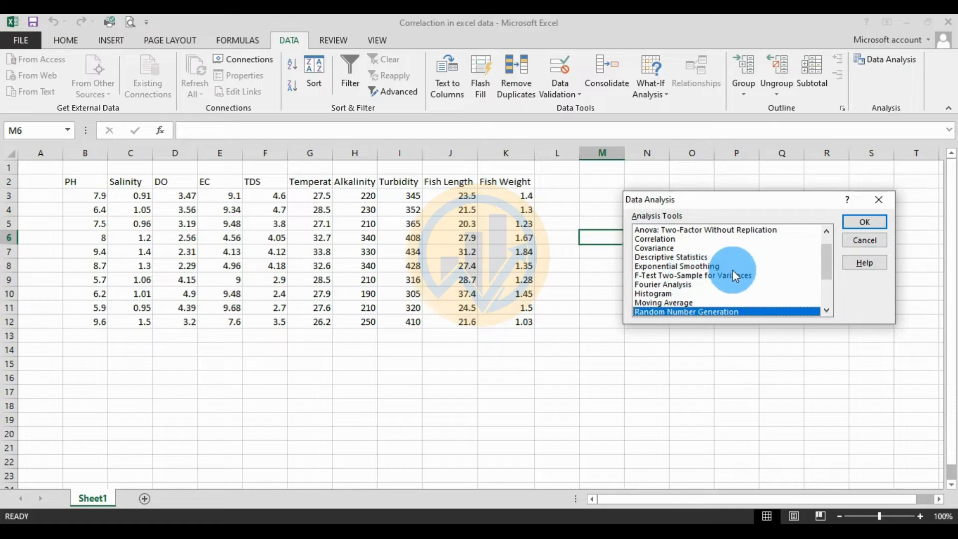
{"action": "left_click", "coordinate": [661, 239]}
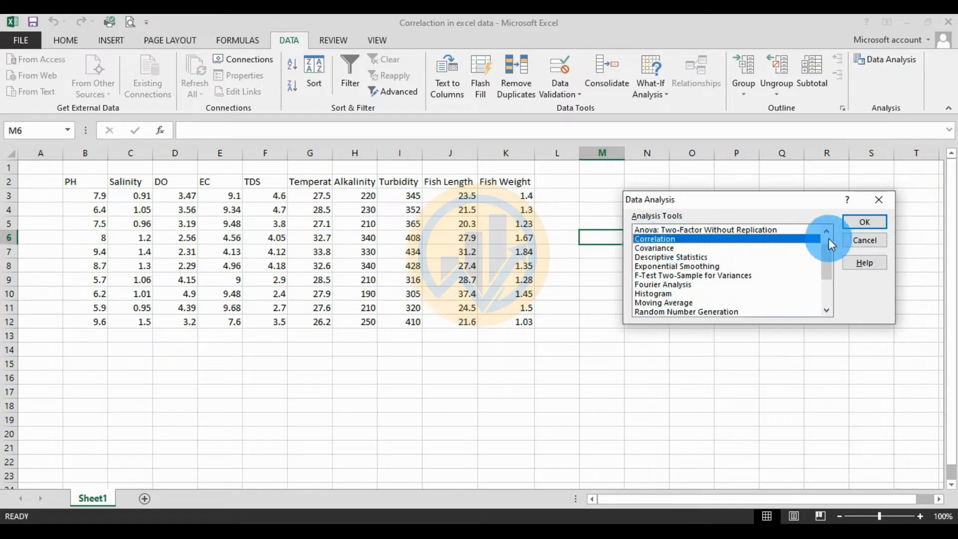
{"action": "left_click", "coordinate": [865, 222]}
{"action": "left_click_drag", "start_coordinate": [733, 192], "coordinate": [684, 224]}
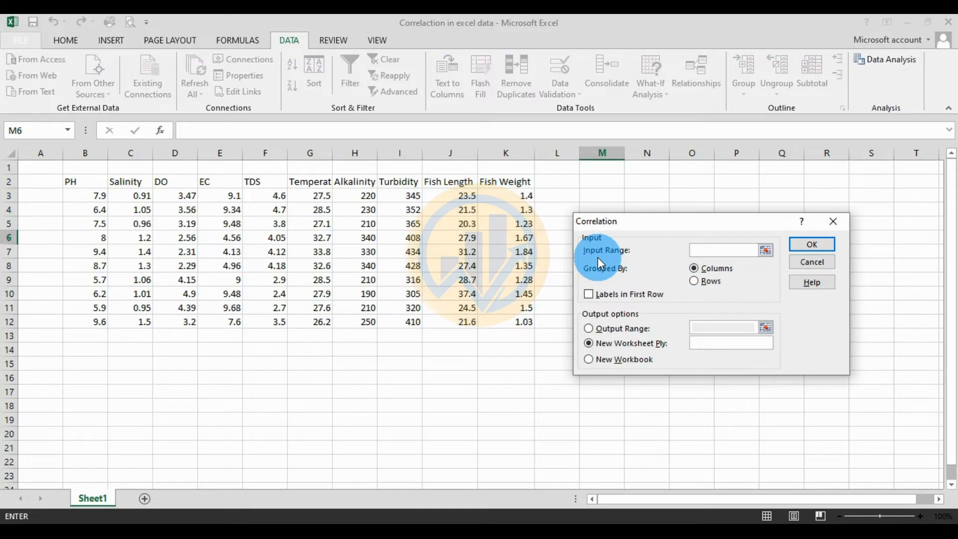
{"action": "left_click", "coordinate": [732, 254]}
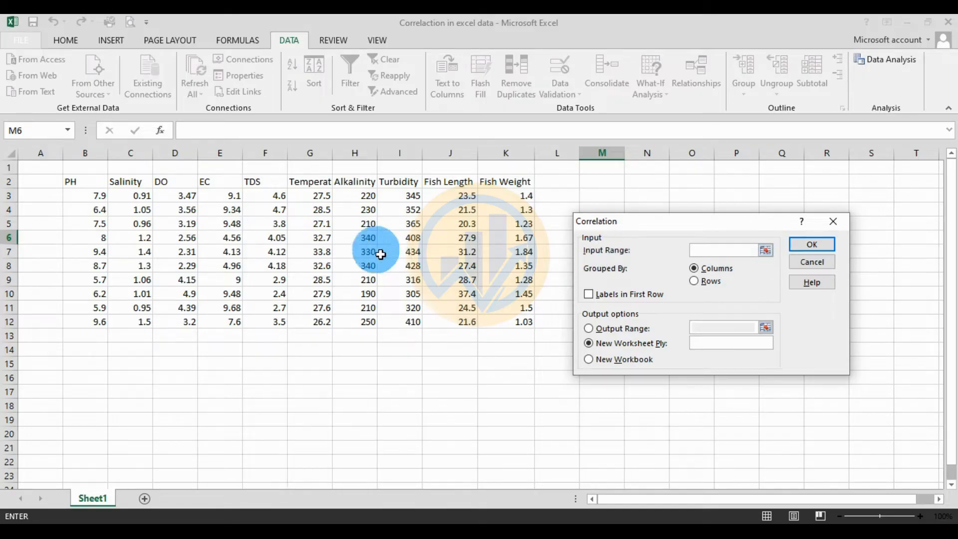
{"action": "left_click", "coordinate": [767, 251]}
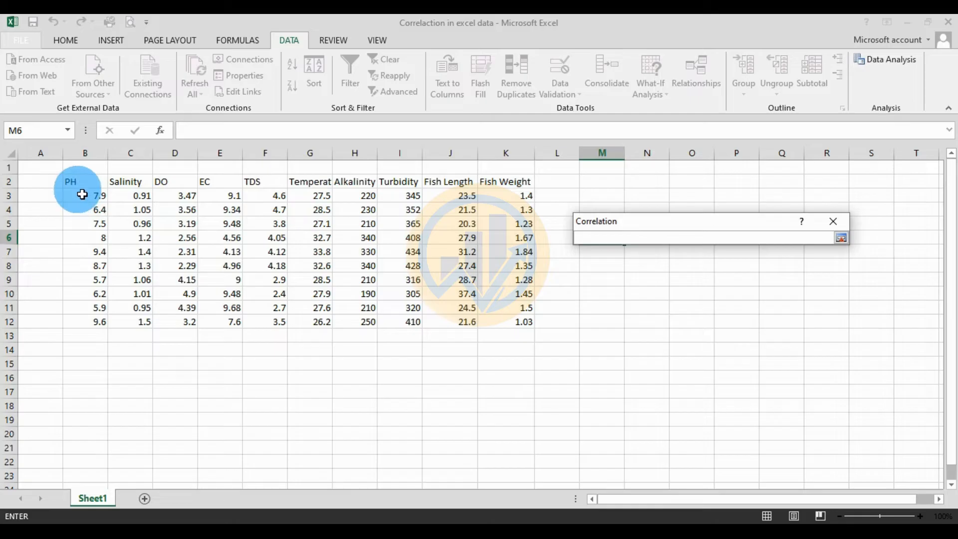
{"action": "left_click_drag", "start_coordinate": [80, 184], "coordinate": [519, 325]}
{"action": "left_click", "coordinate": [840, 238]}
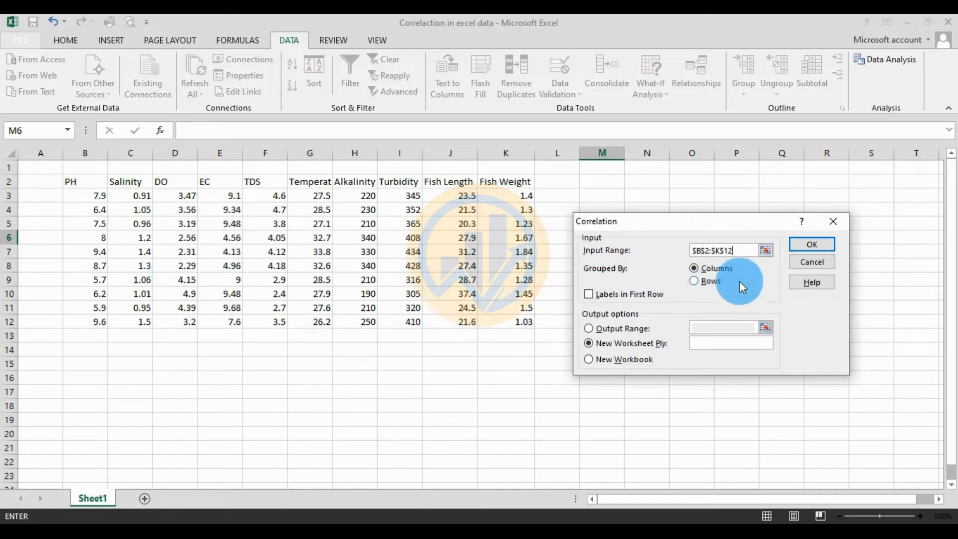
Treat the first row as labels and generate the correlation matrix on a new worksheet named "correlation"
{"action": "left_click", "coordinate": [589, 295]}
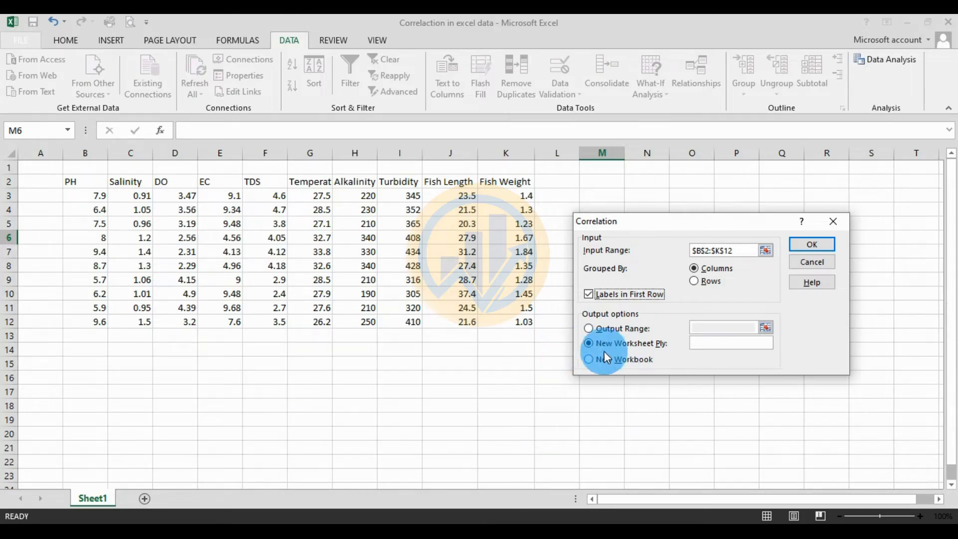
{"action": "left_click", "coordinate": [726, 346]}
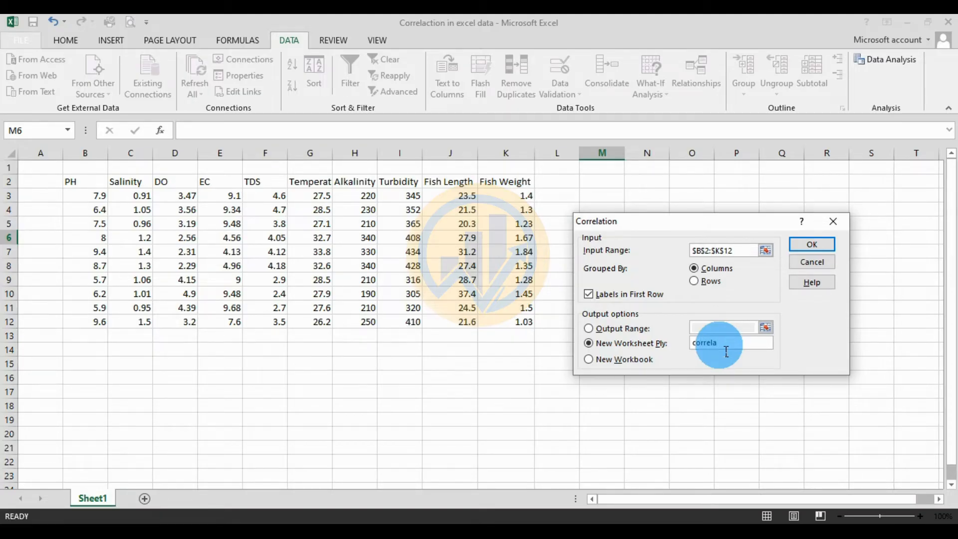
{"action": "type", "text": "correlation"}
{"action": "left_click", "coordinate": [803, 245]}
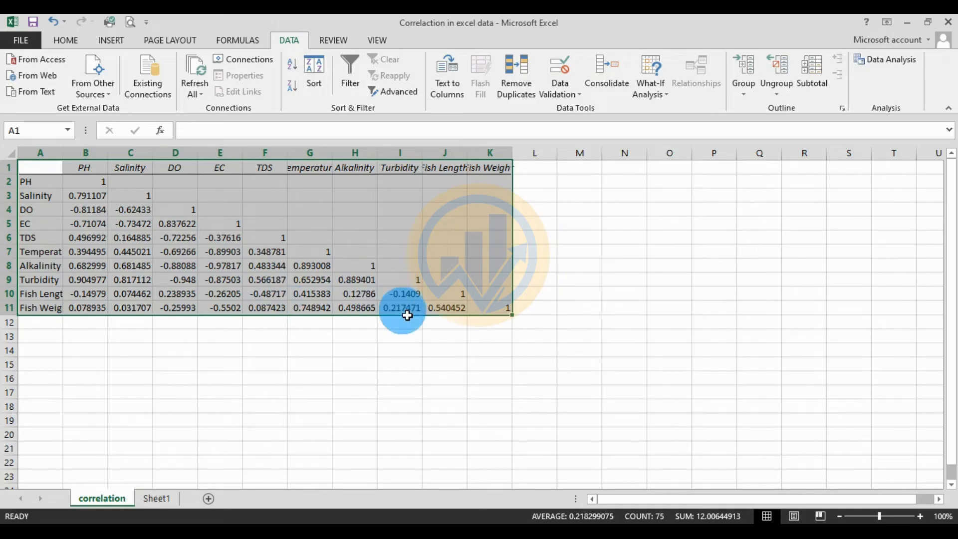
Examine the coefficients of PH with Salinity, DO, EC, TDS and Temperature in the correlation matrix
{"action": "left_click", "coordinate": [43, 181]}
{"action": "left_click", "coordinate": [50, 197]}
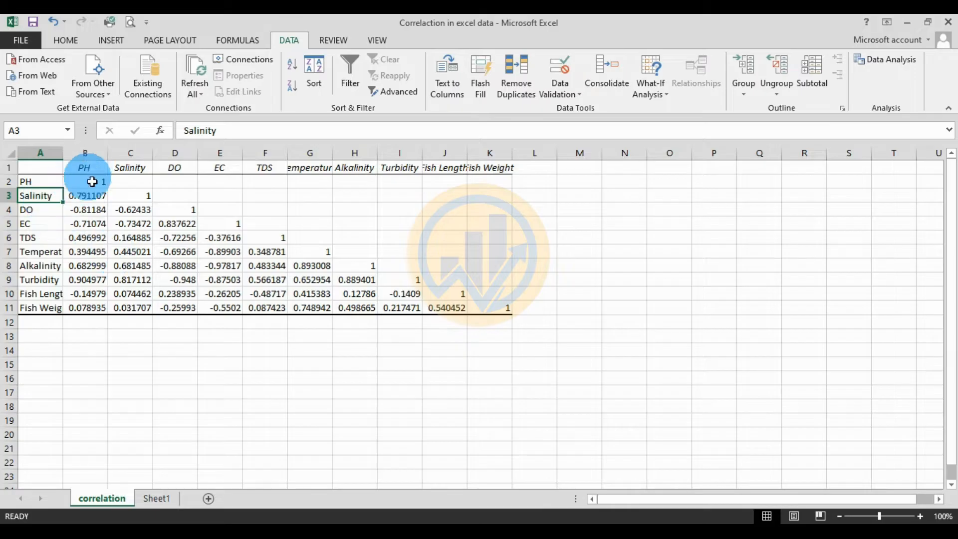
{"action": "left_click", "coordinate": [104, 212]}
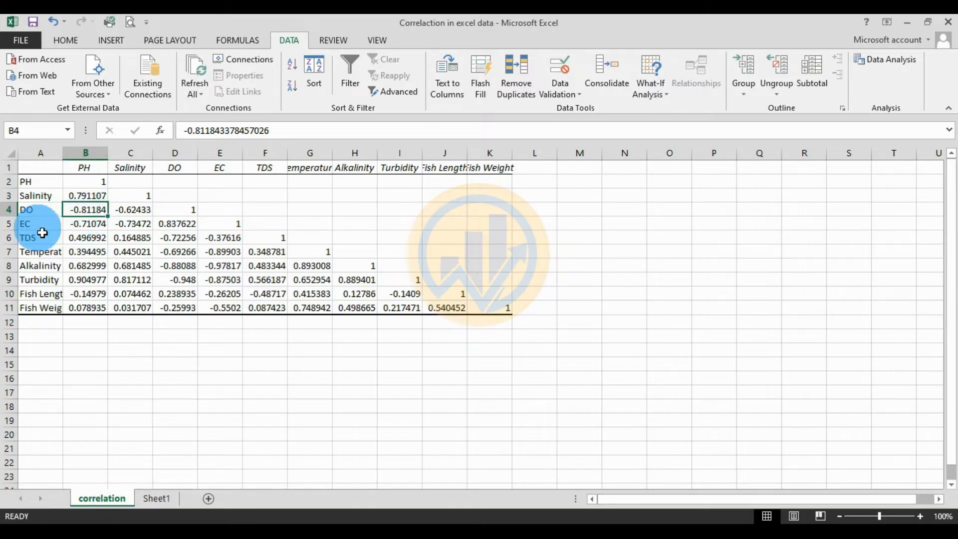
{"action": "left_click", "coordinate": [43, 232]}
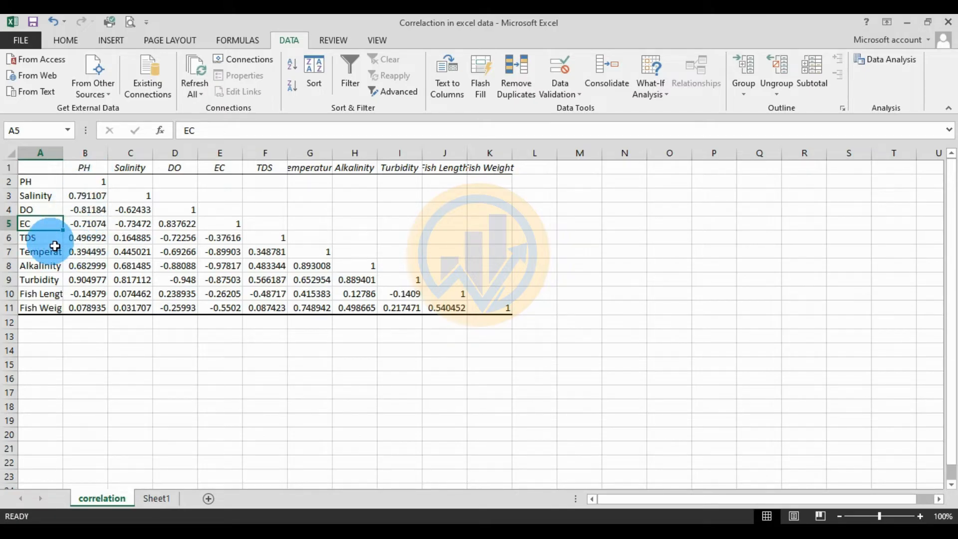
{"action": "left_click", "coordinate": [49, 238]}
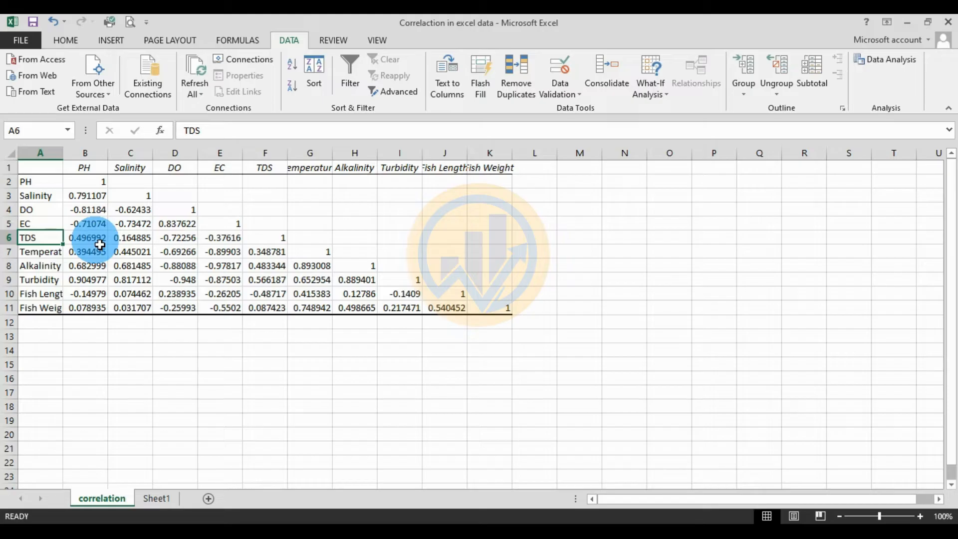
{"action": "left_click", "coordinate": [49, 252]}
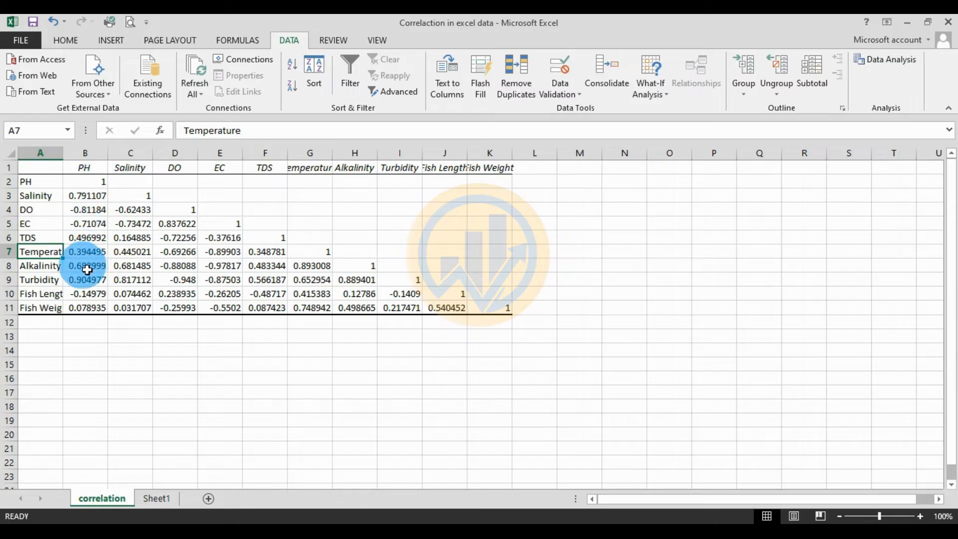
Widen columns A and G to fit their labels, and review the Fish Weight correlations with TDS, Temperature and Alkalinity
{"action": "left_click_drag", "start_coordinate": [63, 153], "coordinate": [83, 155]}
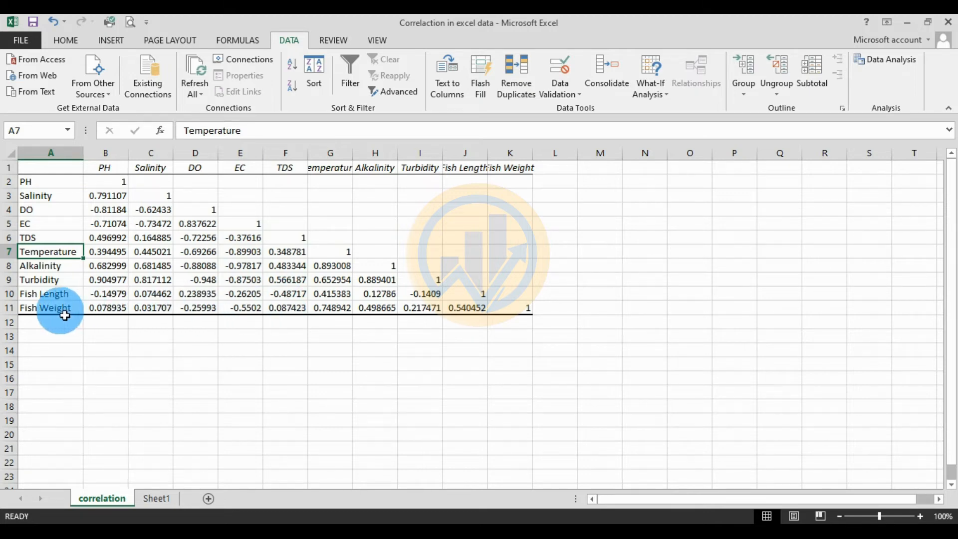
{"action": "left_click", "coordinate": [297, 313]}
{"action": "left_click_drag", "start_coordinate": [362, 153], "coordinate": [381, 155]}
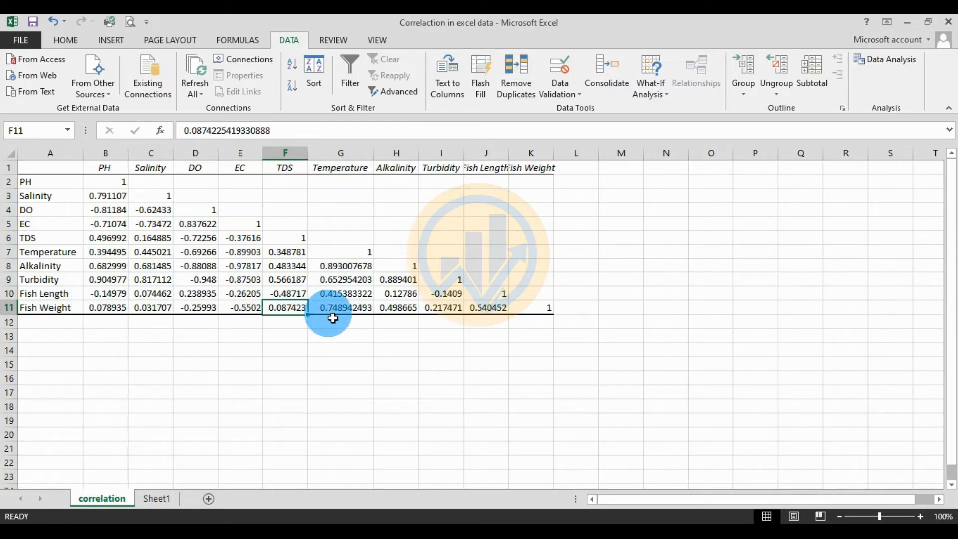
{"action": "left_click", "coordinate": [355, 314]}
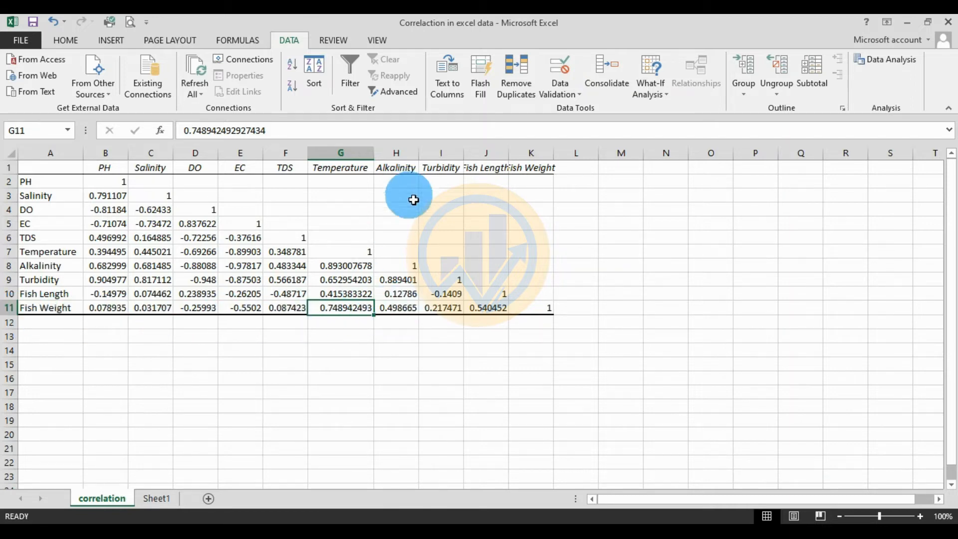
{"action": "left_click", "coordinate": [407, 309]}
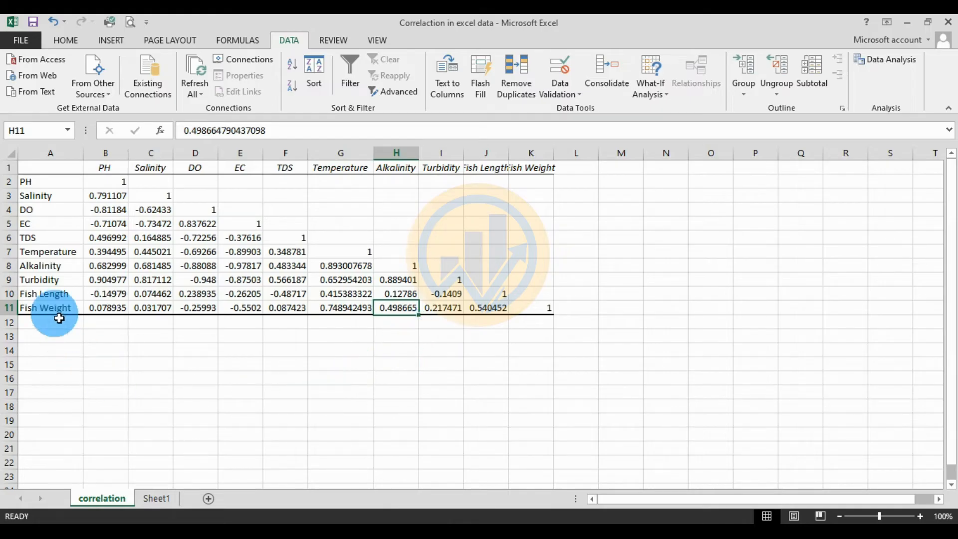
Review the Turbidity coefficients with Fish Length and Fish Weight, and the correlation between Fish Weight and Fish Length
{"action": "left_click", "coordinate": [453, 298]}
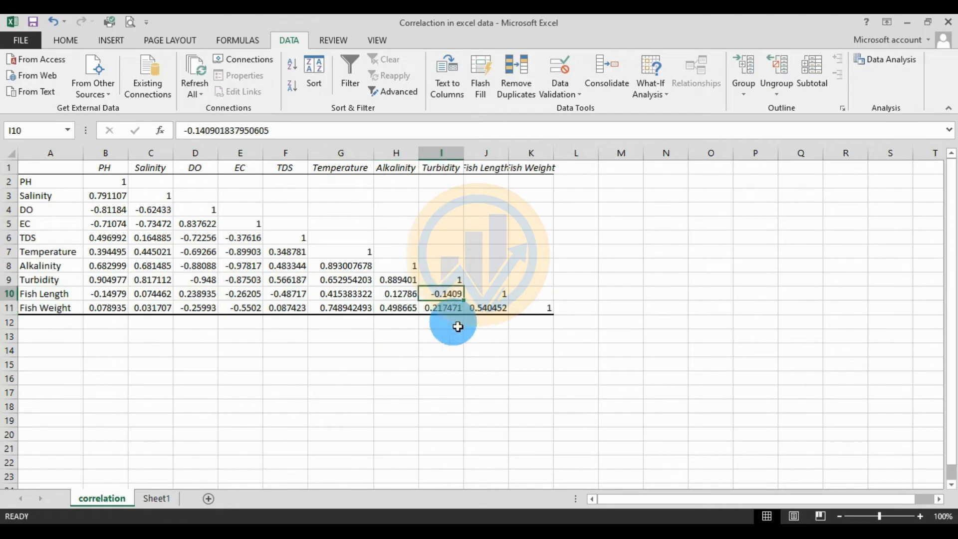
{"action": "left_click", "coordinate": [34, 313]}
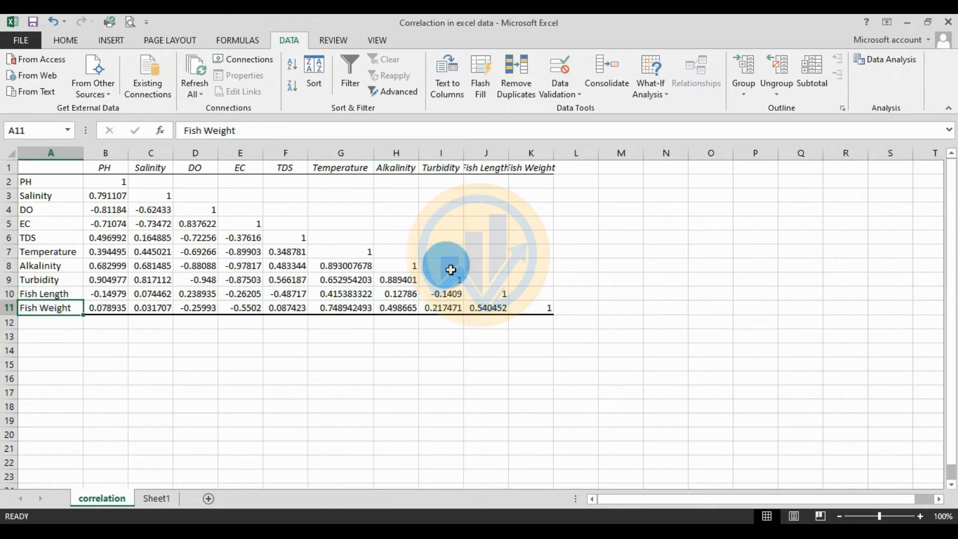
{"action": "left_click", "coordinate": [455, 314]}
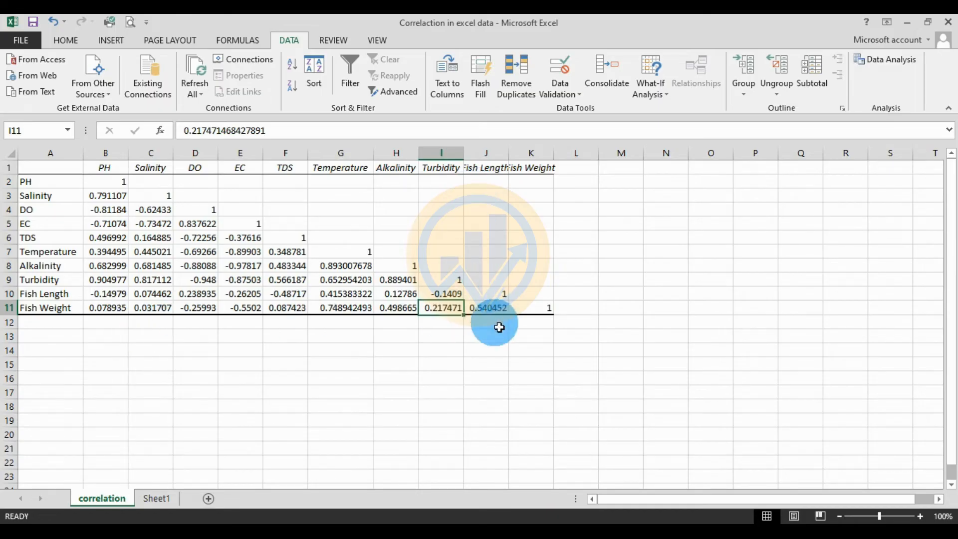
{"action": "left_click", "coordinate": [502, 312]}
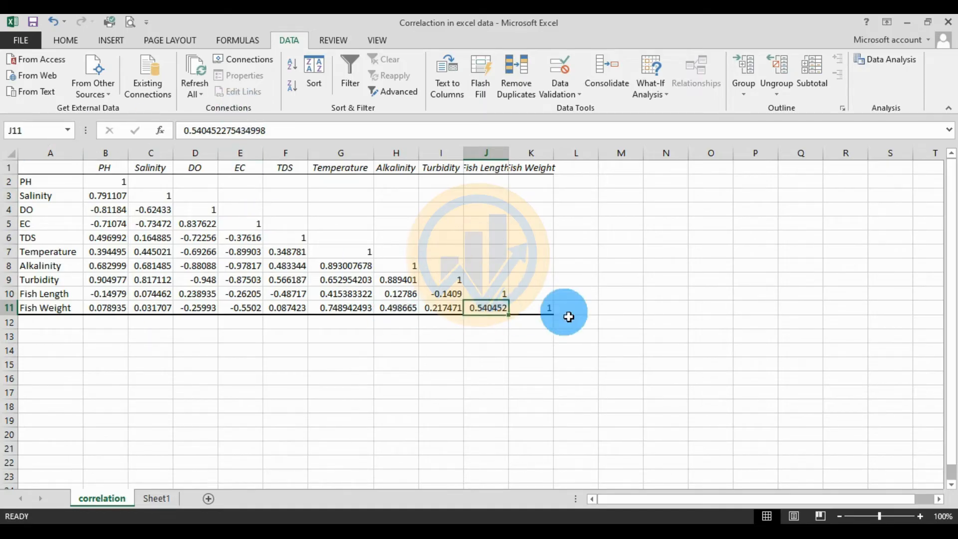
{"action": "left_click", "coordinate": [160, 498]}
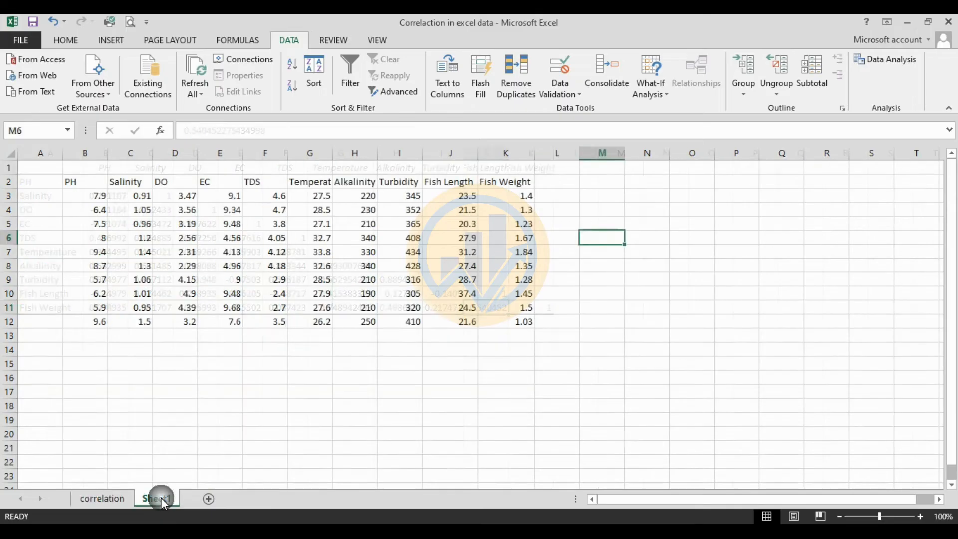
{"action": "left_click", "coordinate": [898, 59]}
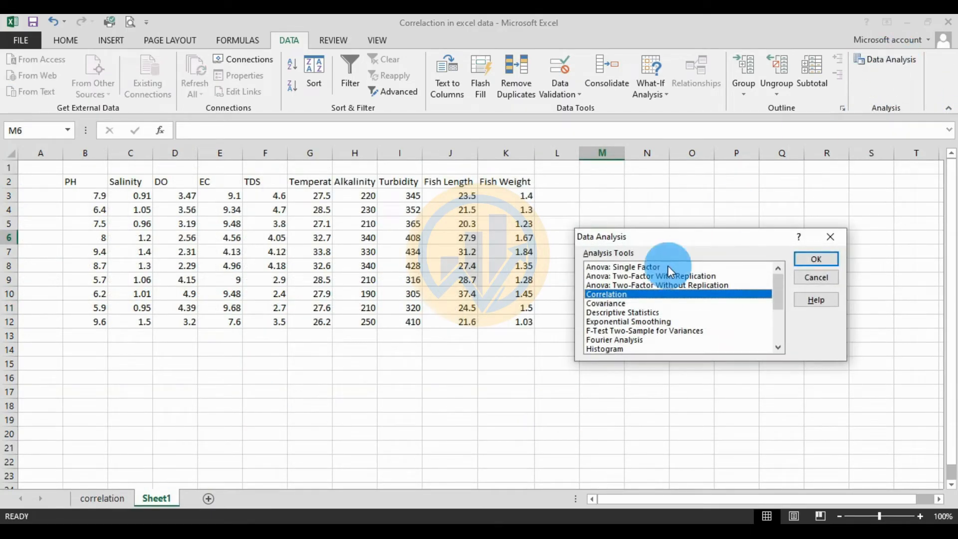
{"action": "left_click", "coordinate": [816, 259]}
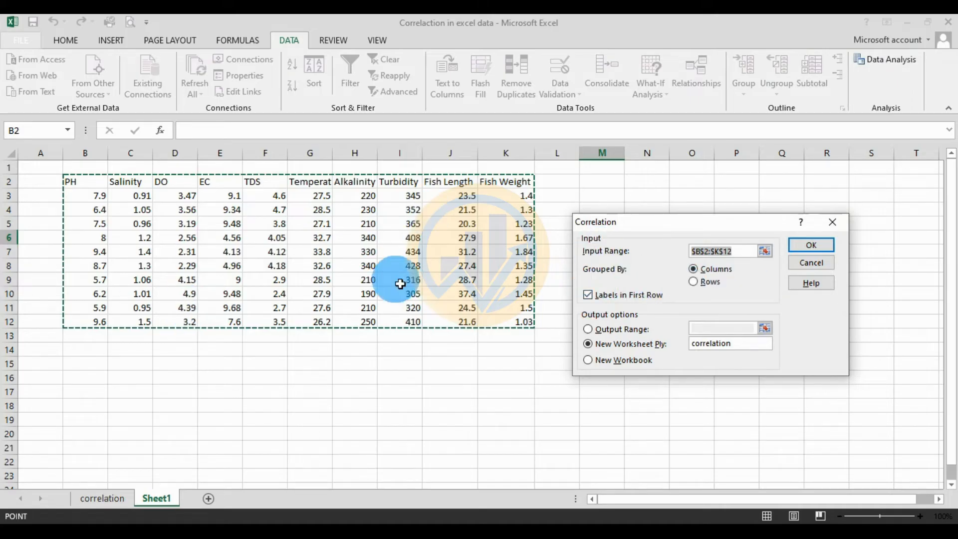
{"action": "left_click", "coordinate": [826, 263]}
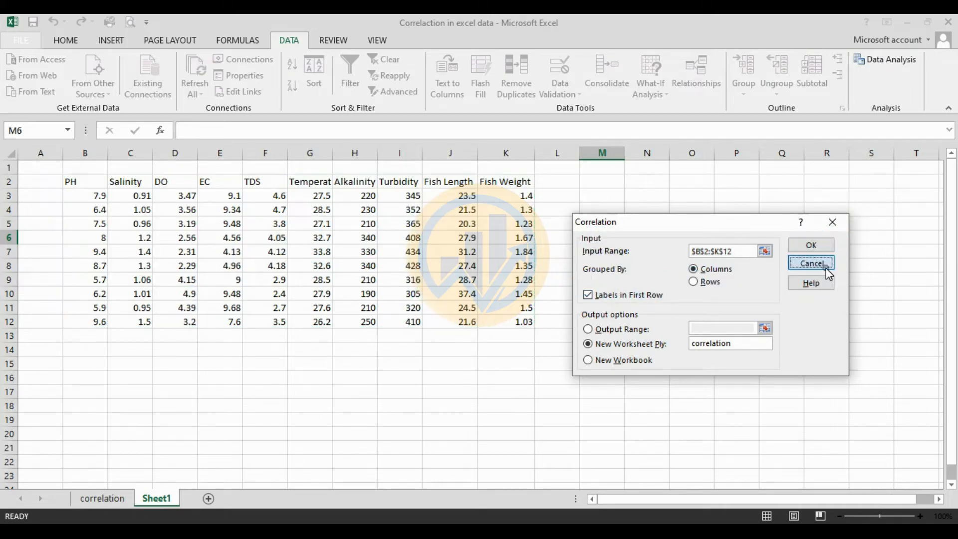
{"action": "left_click", "coordinate": [830, 236]}
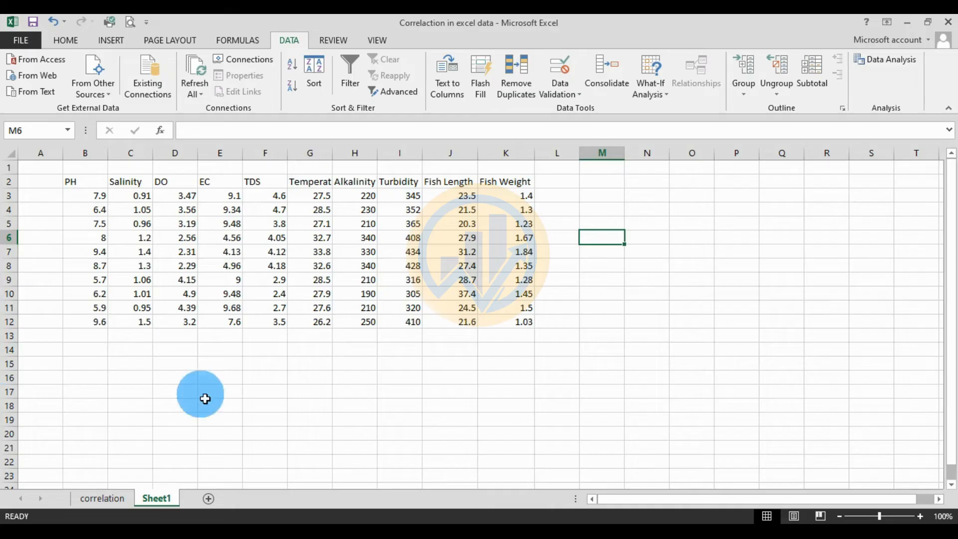
Add a new worksheet and copy the whole table B2:K12, including its headers, from Sheet1
{"action": "left_click", "coordinate": [208, 499]}
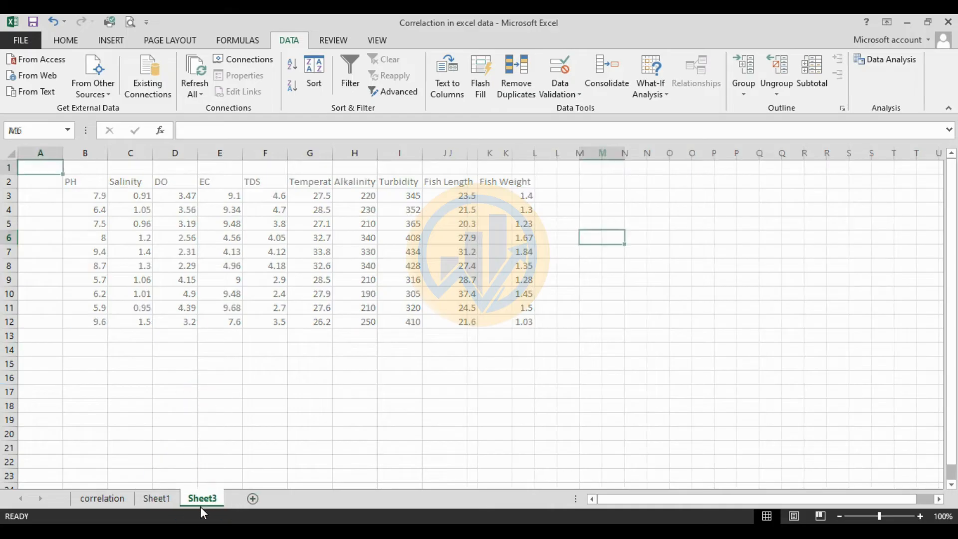
{"action": "left_click", "coordinate": [161, 498]}
{"action": "left_click_drag", "start_coordinate": [80, 183], "coordinate": [509, 320]}
{"action": "right_click", "coordinate": [475, 325]}
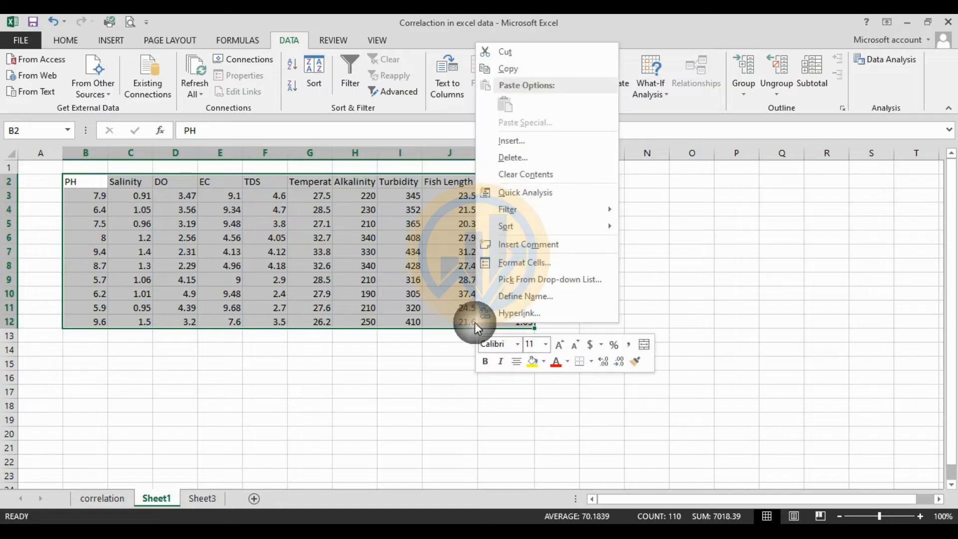
{"action": "left_click", "coordinate": [510, 72]}
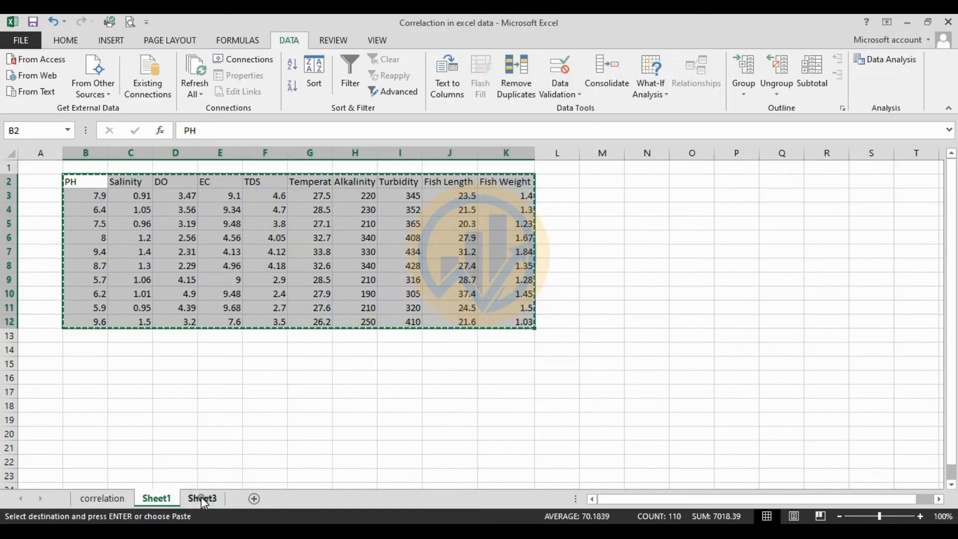
Paste the copied table transposed at B3 on Sheet3 and widen column B to fit its labels
{"action": "left_click", "coordinate": [202, 498]}
{"action": "left_click", "coordinate": [76, 195]}
{"action": "right_click", "coordinate": [78, 197]}
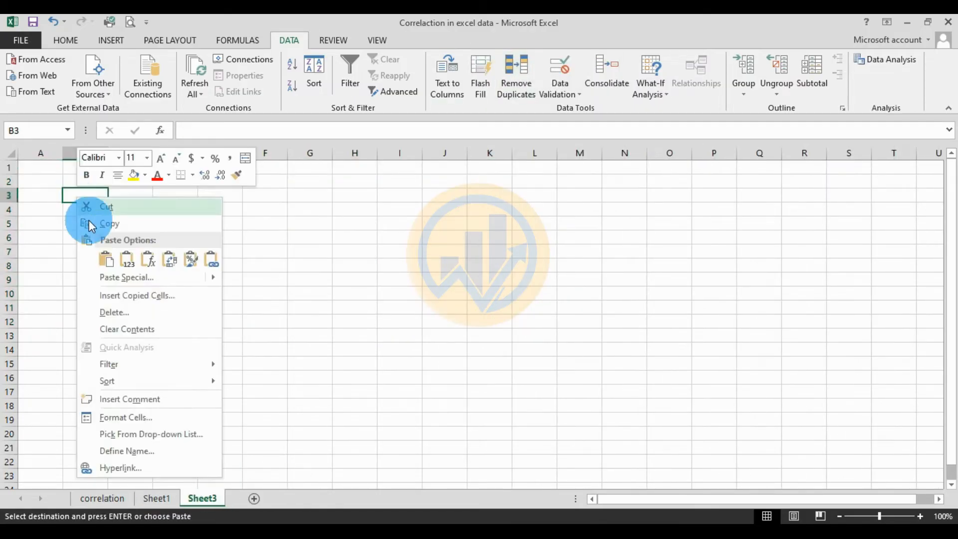
{"action": "left_click", "coordinate": [170, 259]}
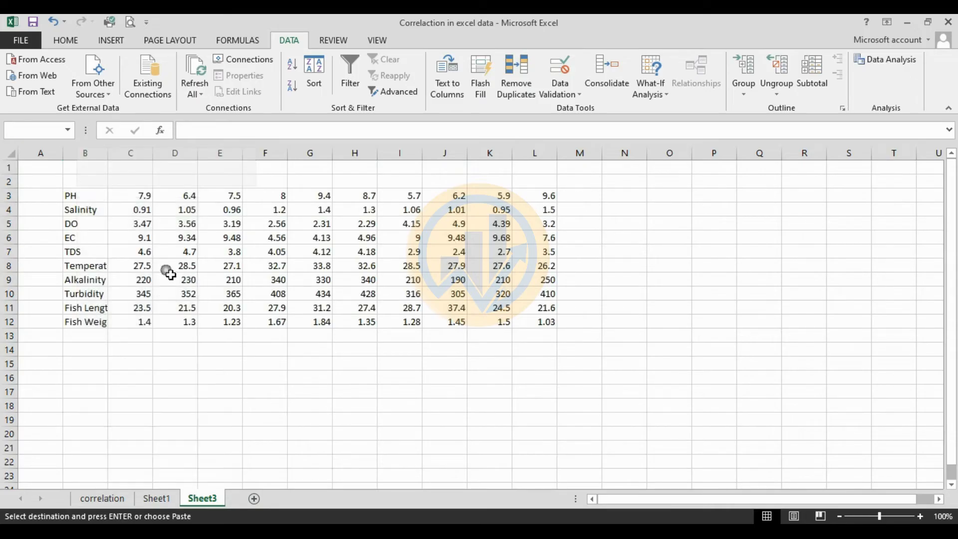
{"action": "left_click", "coordinate": [264, 391]}
{"action": "left_click_drag", "start_coordinate": [113, 160], "coordinate": [123, 160]}
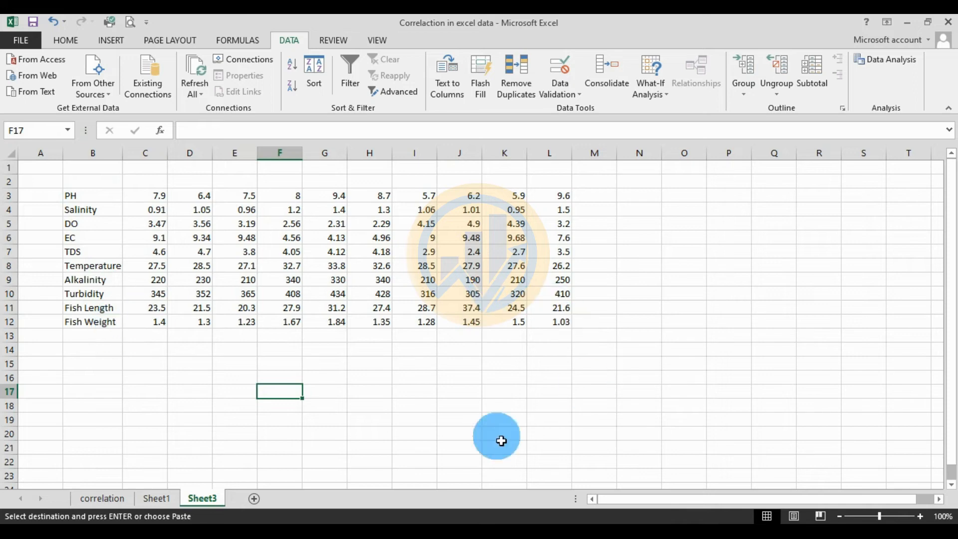
Start a Correlation data analysis with the transposed table B3:L12, including its labels, as the input range
{"action": "left_click", "coordinate": [884, 60]}
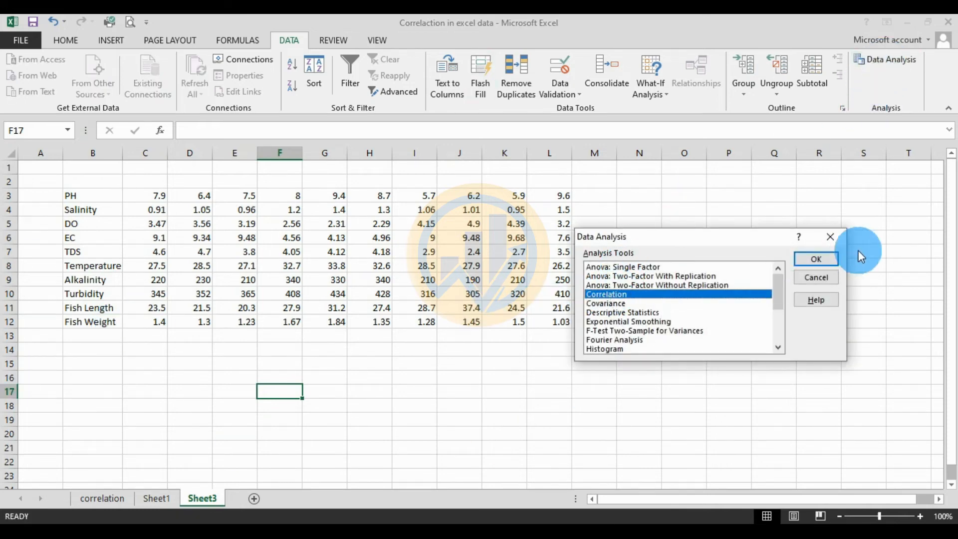
{"action": "left_click", "coordinate": [816, 259]}
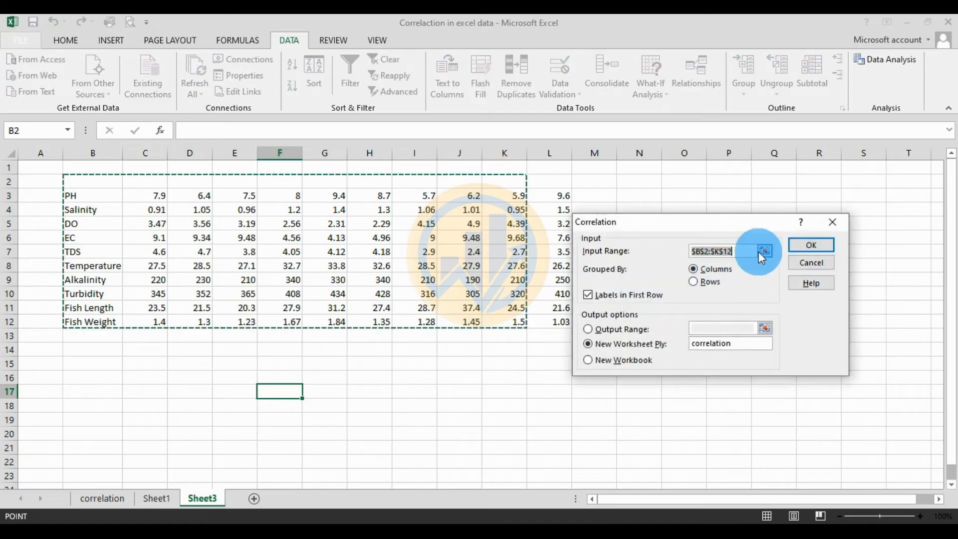
{"action": "left_click", "coordinate": [763, 250]}
{"action": "left_click_drag", "start_coordinate": [94, 199], "coordinate": [529, 323]}
{"action": "left_click", "coordinate": [840, 239]}
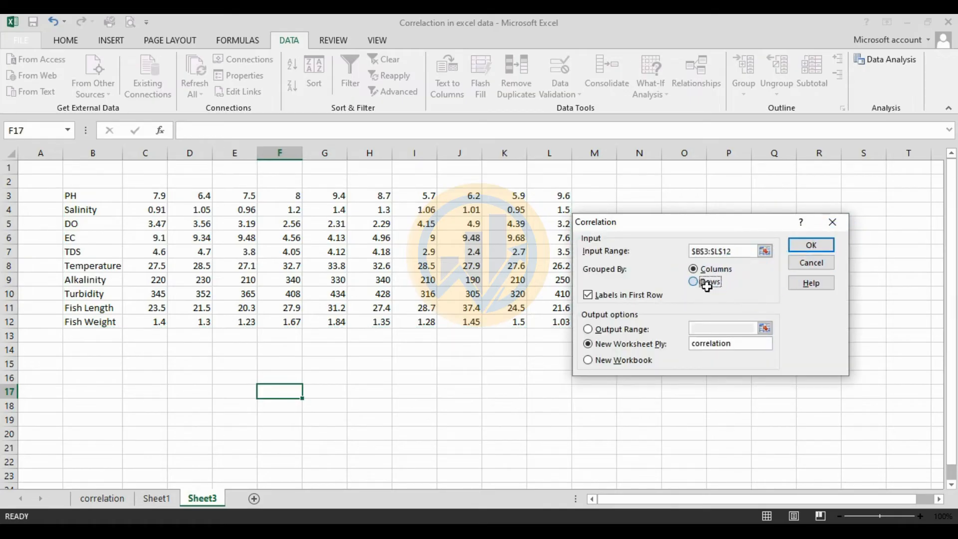
Group the data by rows with labels in the first column and generate the matrix on a new worksheet named "correlation in rows"
{"action": "left_click", "coordinate": [706, 285]}
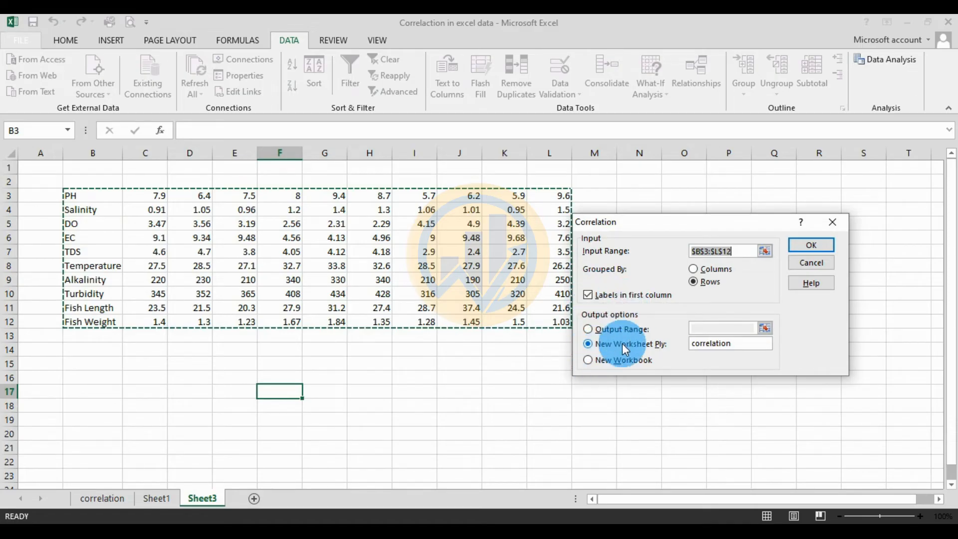
{"action": "double_click", "coordinate": [716, 350]}
{"action": "left_click", "coordinate": [743, 351]}
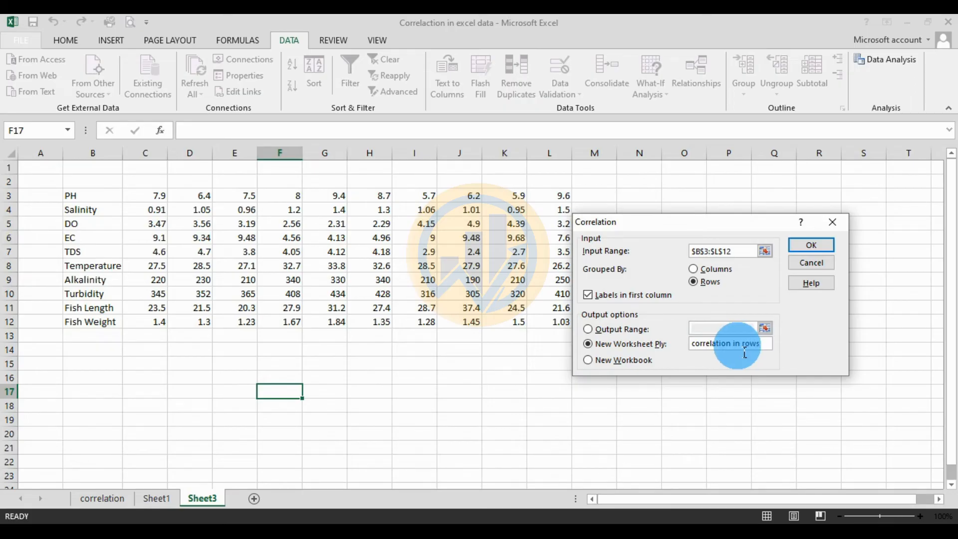
{"action": "left_click", "coordinate": [813, 244]}
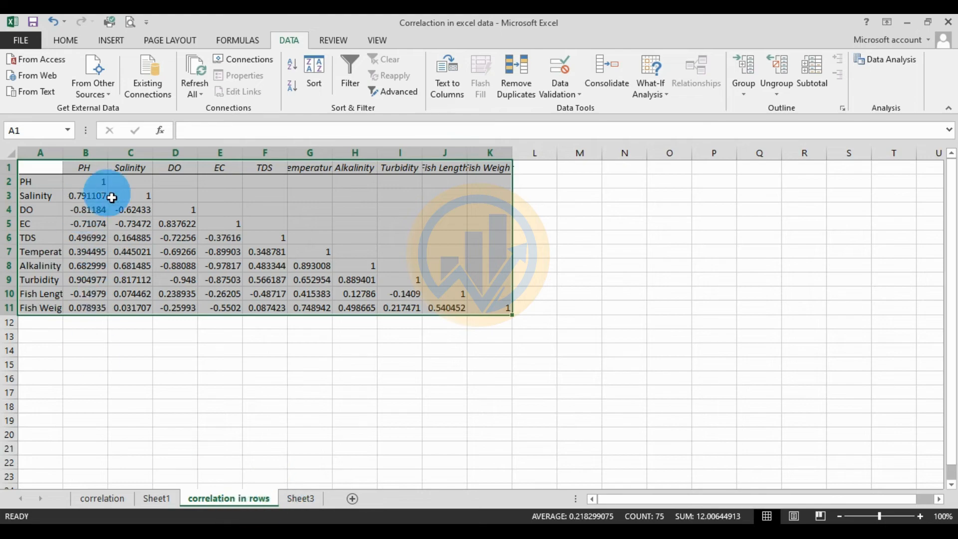
Compare the "correlation" and "correlation in rows" matrices, and the column-wise and row-wise source tables on Sheet1 and Sheet3
{"action": "left_click", "coordinate": [101, 498]}
{"action": "left_click", "coordinate": [237, 497]}
{"action": "left_click", "coordinate": [102, 500]}
{"action": "left_click", "coordinate": [234, 499]}
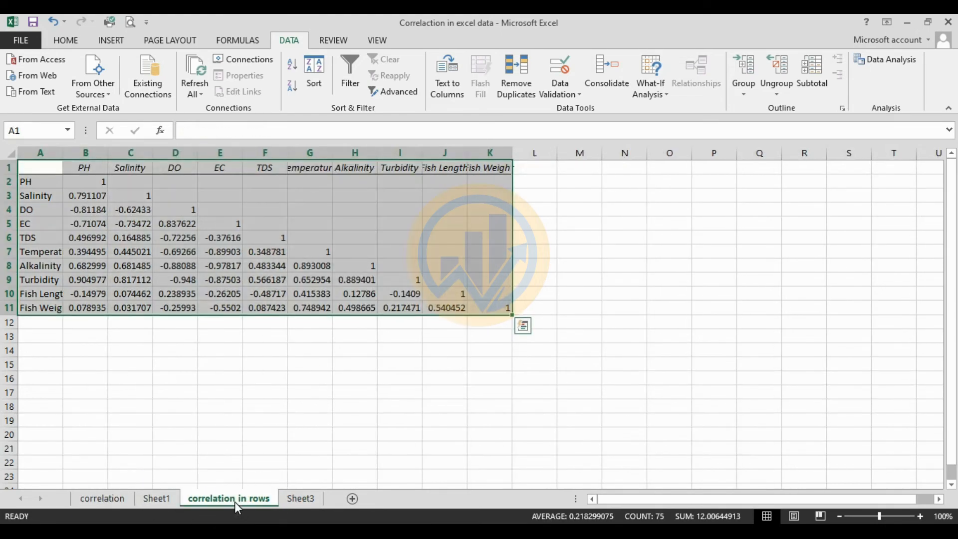
{"action": "left_click", "coordinate": [170, 501]}
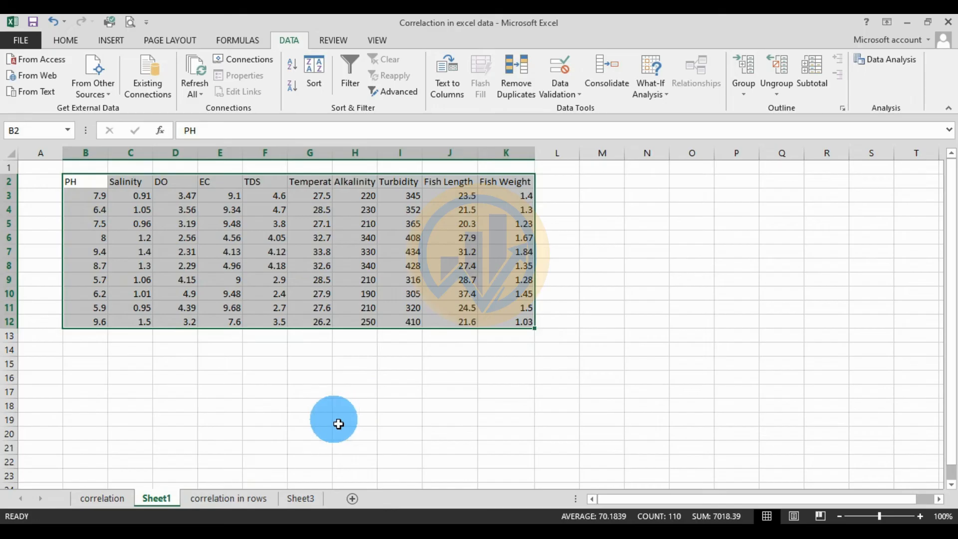
{"action": "left_click", "coordinate": [299, 498]}
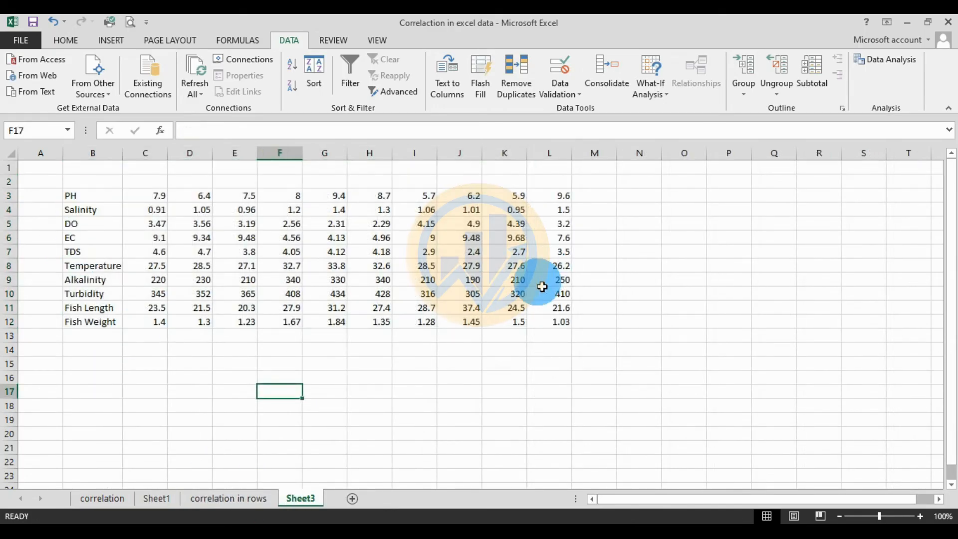
{"action": "left_click", "coordinate": [246, 501]}
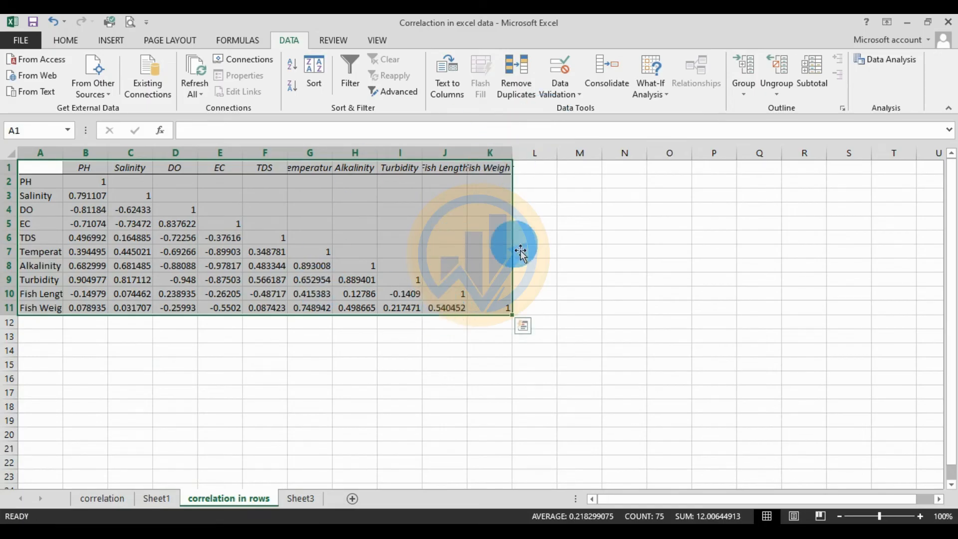
Widen columns J, K, G and A of the "correlation in rows" matrix to fit their labels
{"action": "left_click", "coordinate": [670, 251]}
{"action": "left_click_drag", "start_coordinate": [468, 154], "coordinate": [552, 154]}
{"action": "left_click", "coordinate": [588, 240]}
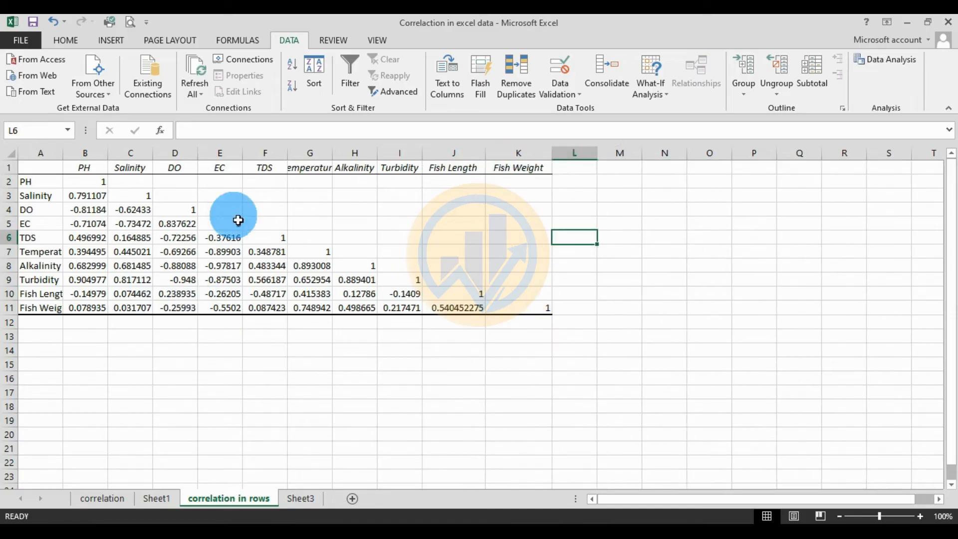
{"action": "left_click_drag", "start_coordinate": [332, 154], "coordinate": [358, 165]}
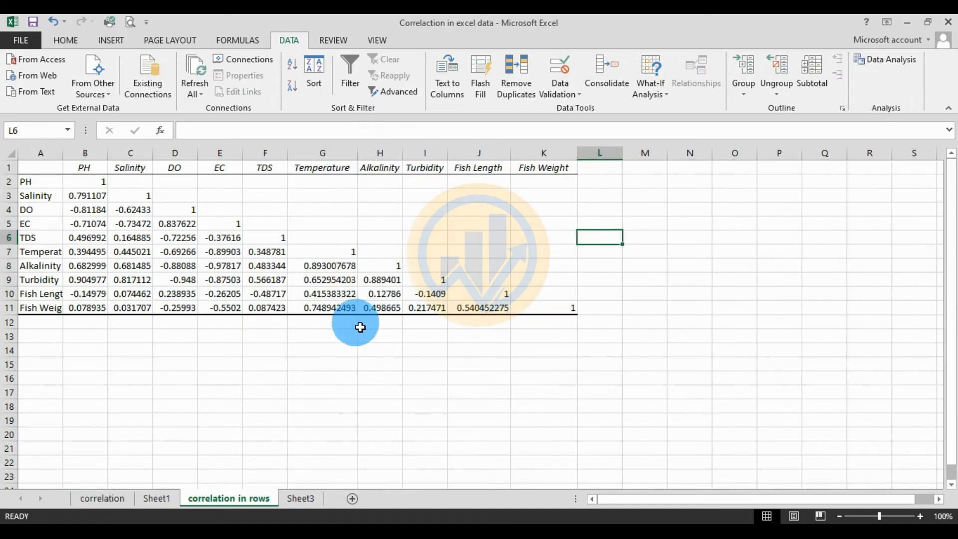
{"action": "left_click", "coordinate": [321, 308]}
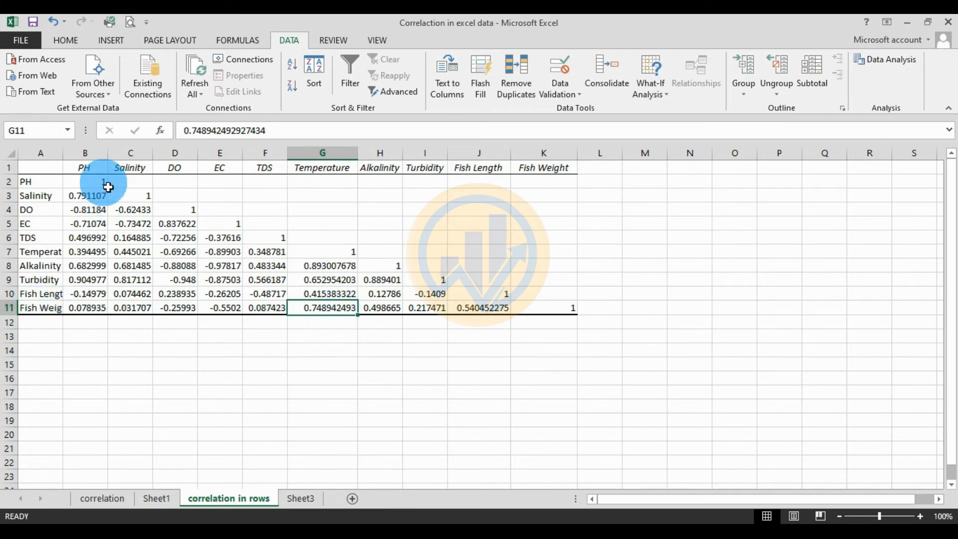
{"action": "double_click", "coordinate": [62, 153]}
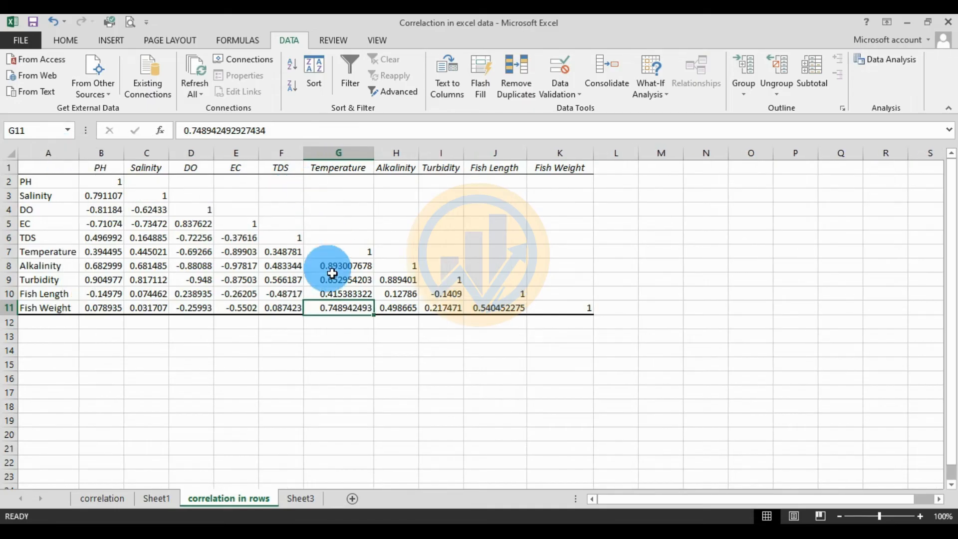
Examine the Fish Length and Fish Weight coefficients with Temperature, PH, Salinity and DO in the row-based matrix
{"action": "left_click", "coordinate": [369, 298]}
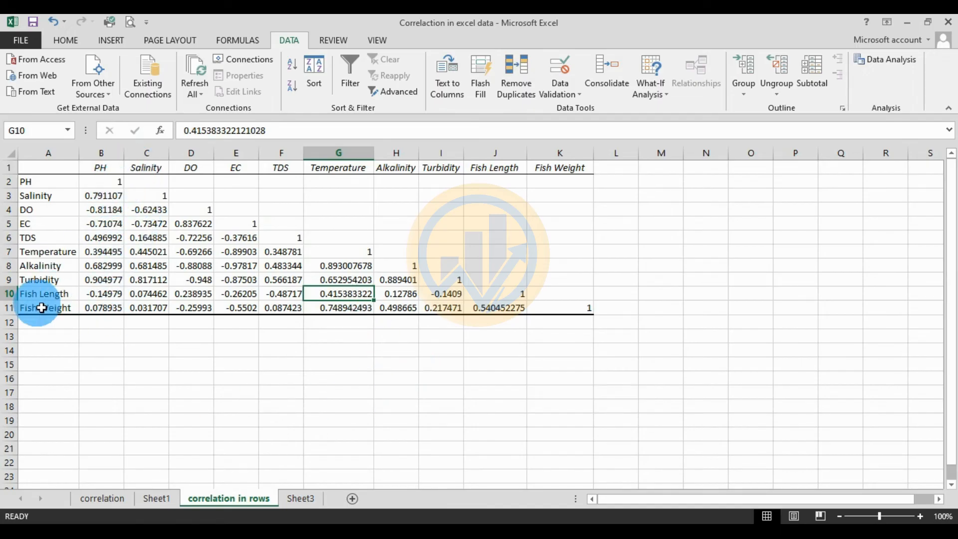
{"action": "left_click", "coordinate": [100, 295]}
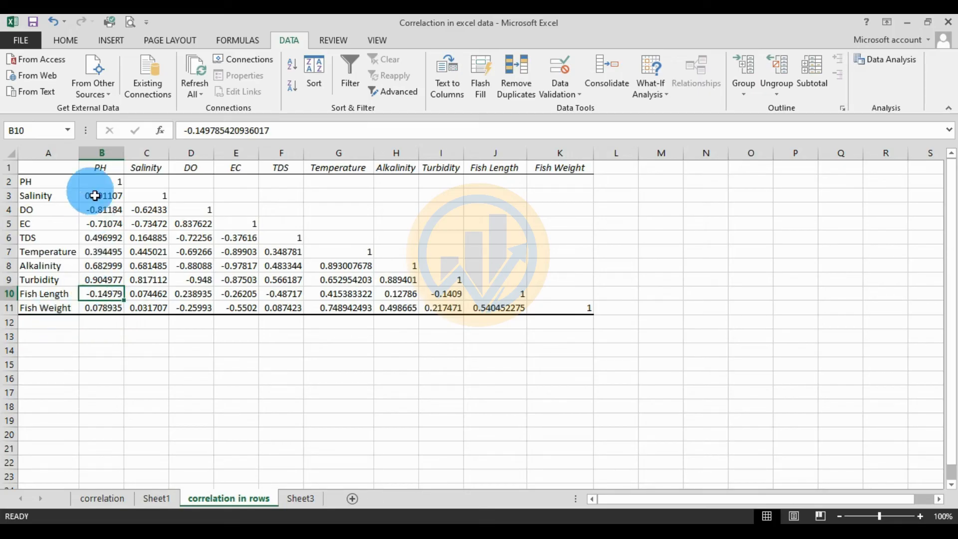
{"action": "left_click", "coordinate": [100, 308]}
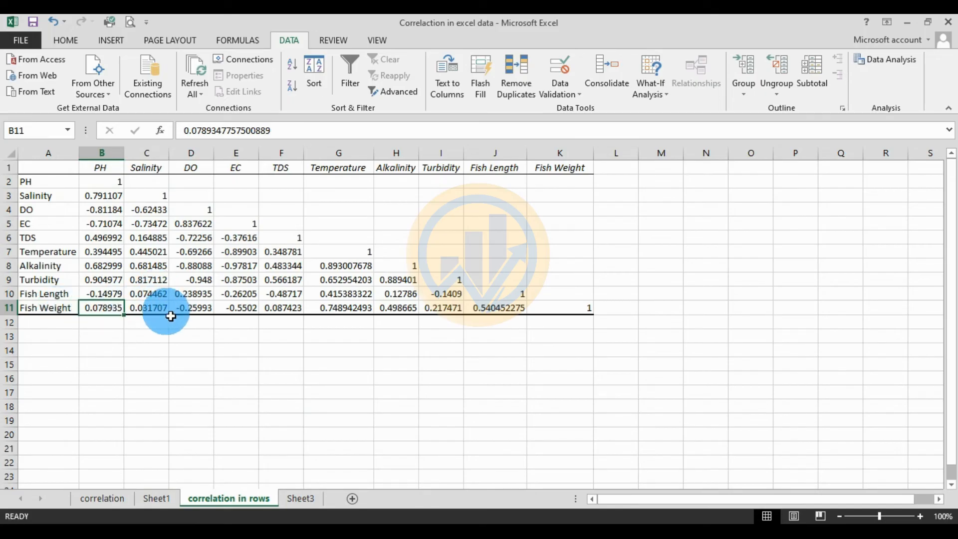
{"action": "left_click_drag", "start_coordinate": [149, 294], "coordinate": [150, 308]}
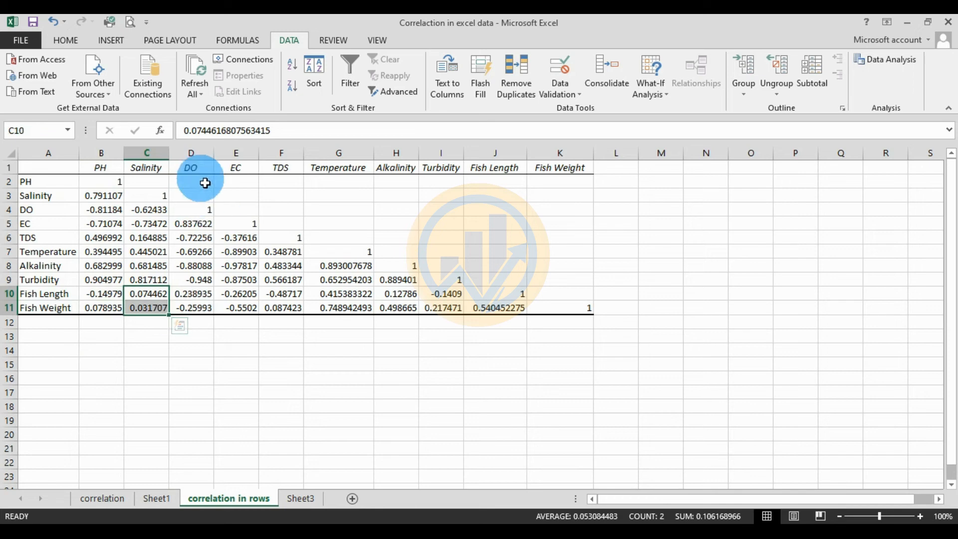
{"action": "left_click", "coordinate": [195, 294]}
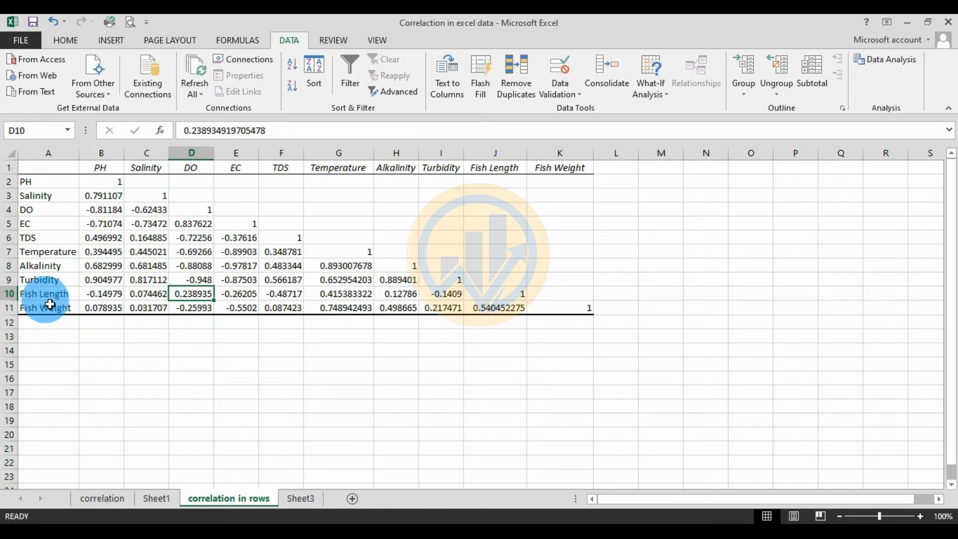
{"action": "left_click", "coordinate": [196, 308]}
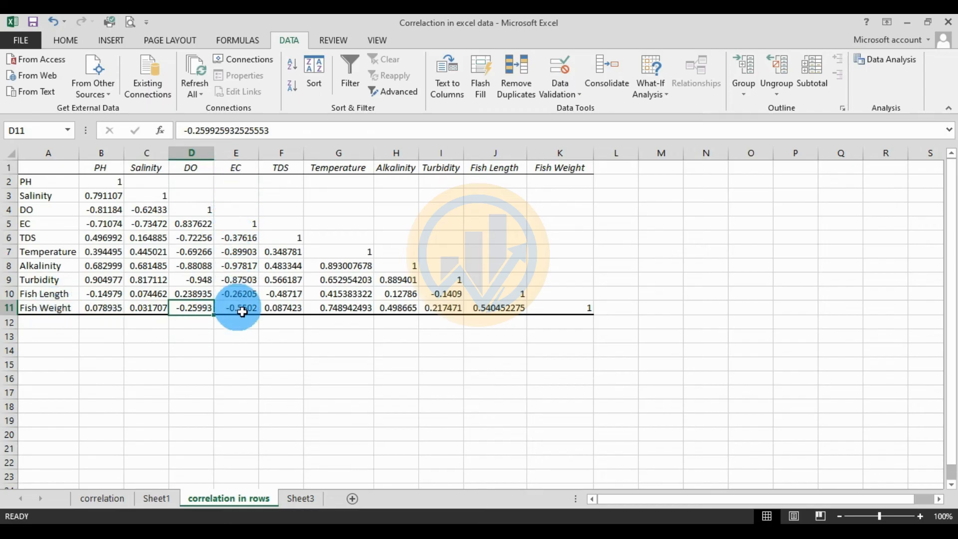
Examine the Fish Length and Fish Weight coefficients with EC, TDS, Alkalinity and Turbidity, and the coefficient between fish length and weight
{"action": "left_click_drag", "start_coordinate": [244, 294], "coordinate": [250, 309]}
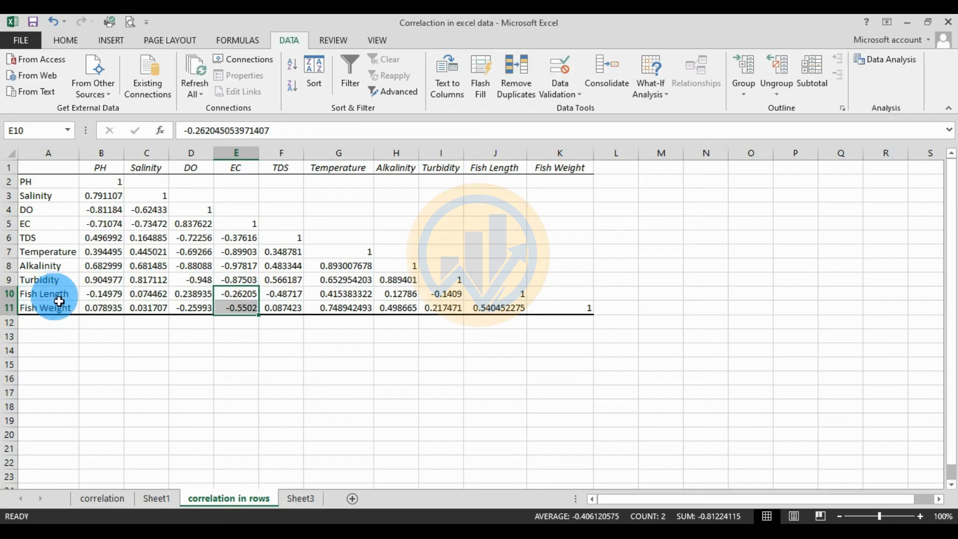
{"action": "left_click", "coordinate": [288, 298]}
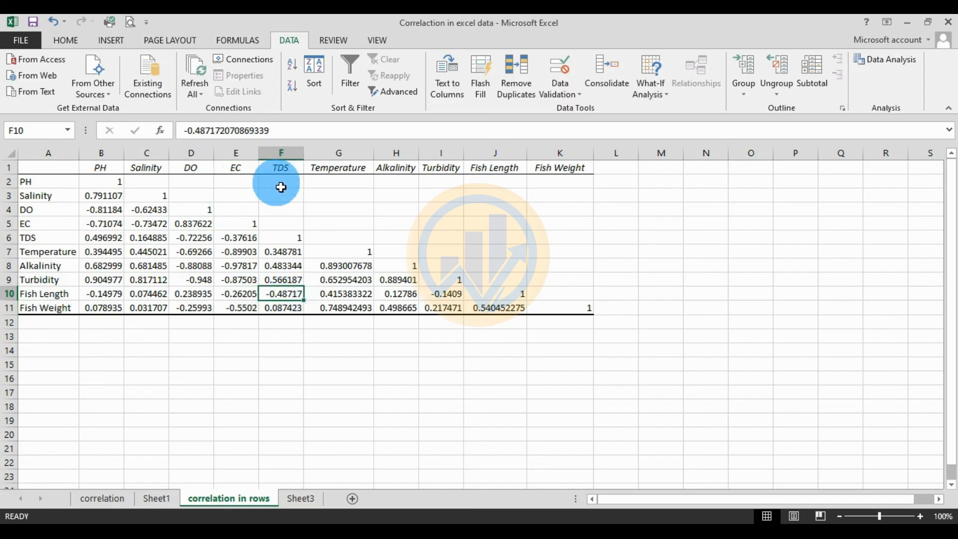
{"action": "left_click", "coordinate": [283, 307]}
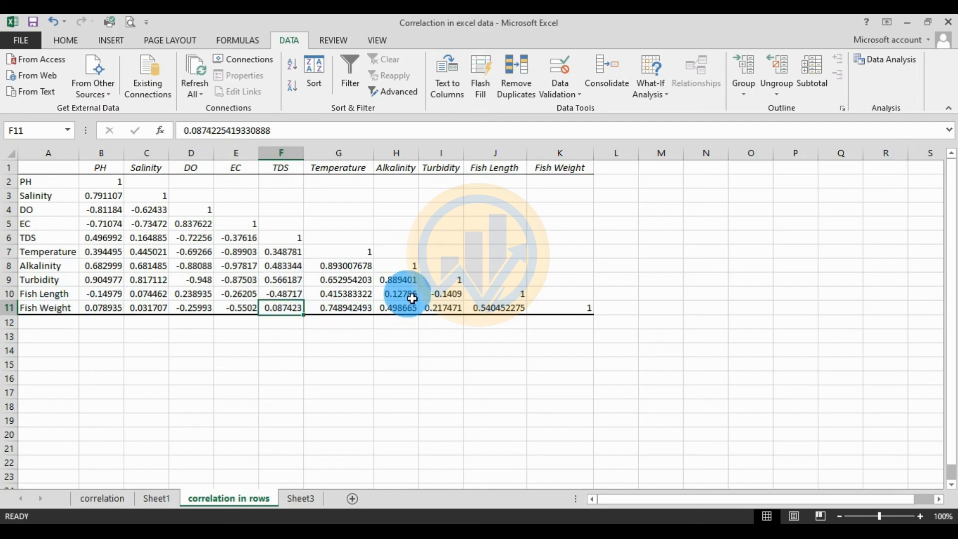
{"action": "left_click_drag", "start_coordinate": [399, 293], "coordinate": [406, 311]}
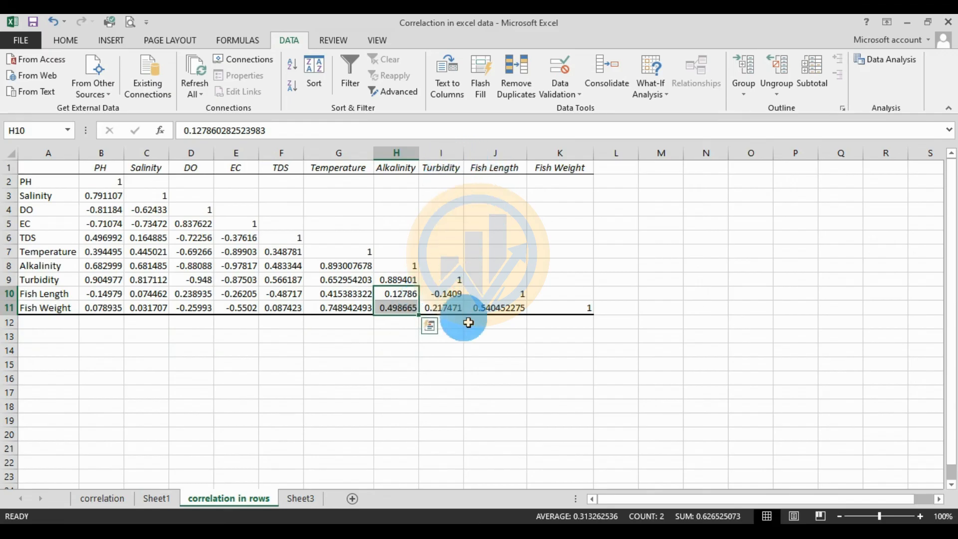
{"action": "left_click", "coordinate": [443, 293]}
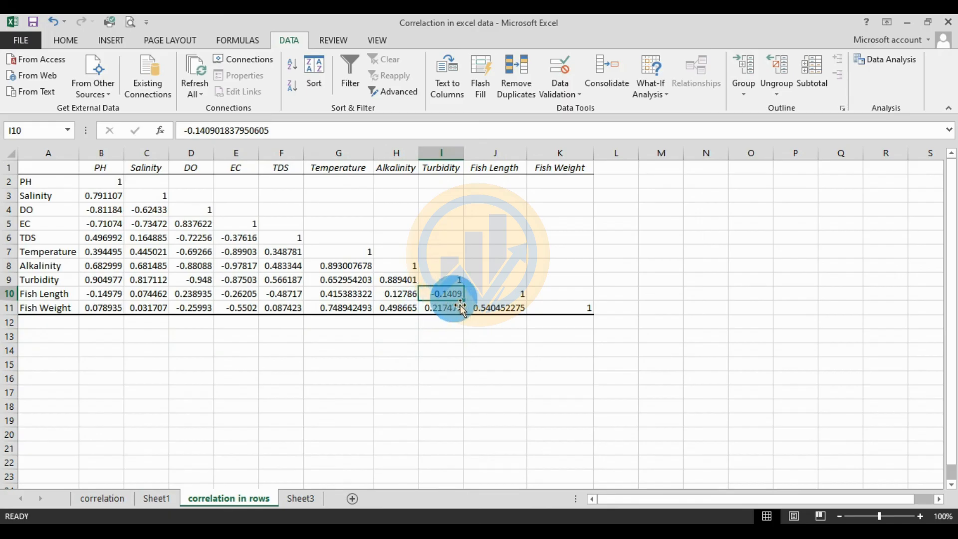
{"action": "left_click", "coordinate": [450, 311]}
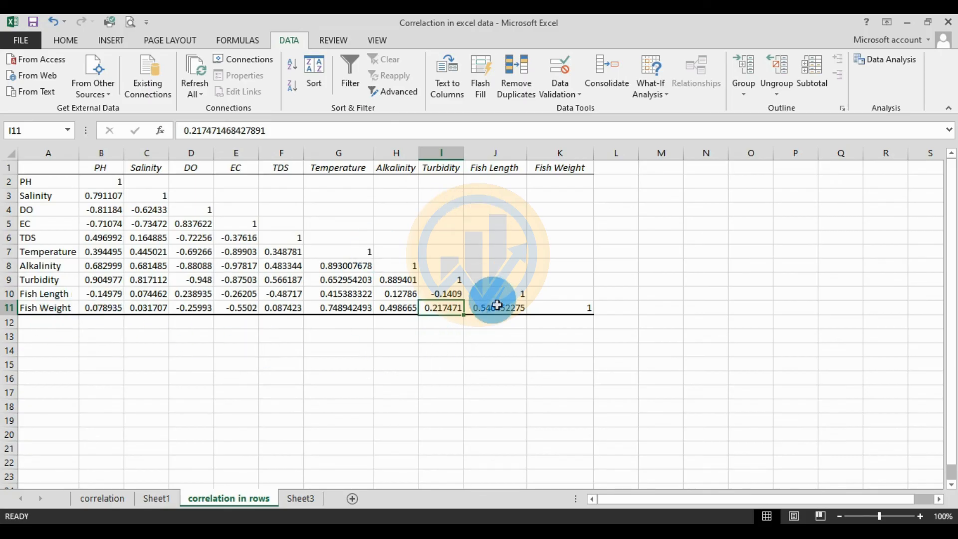
{"action": "left_click", "coordinate": [511, 315]}
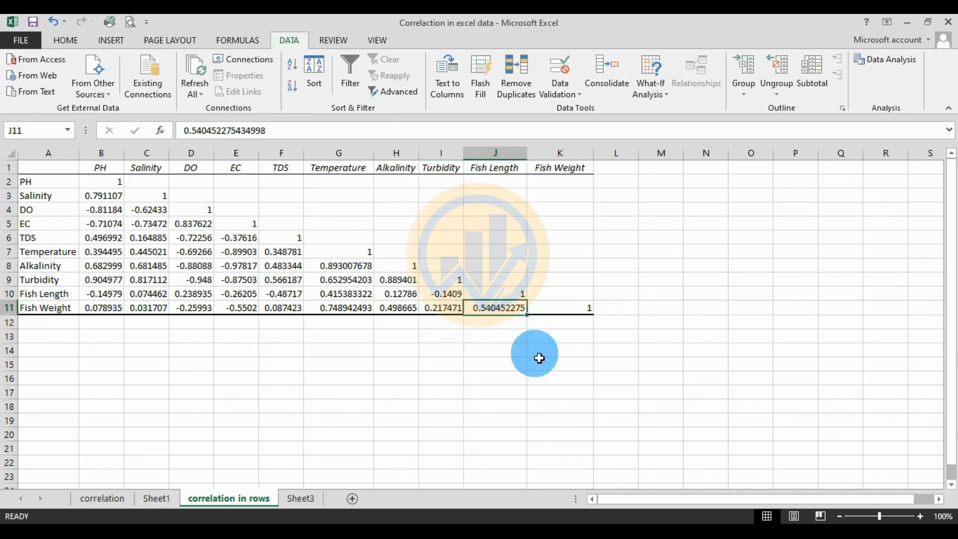